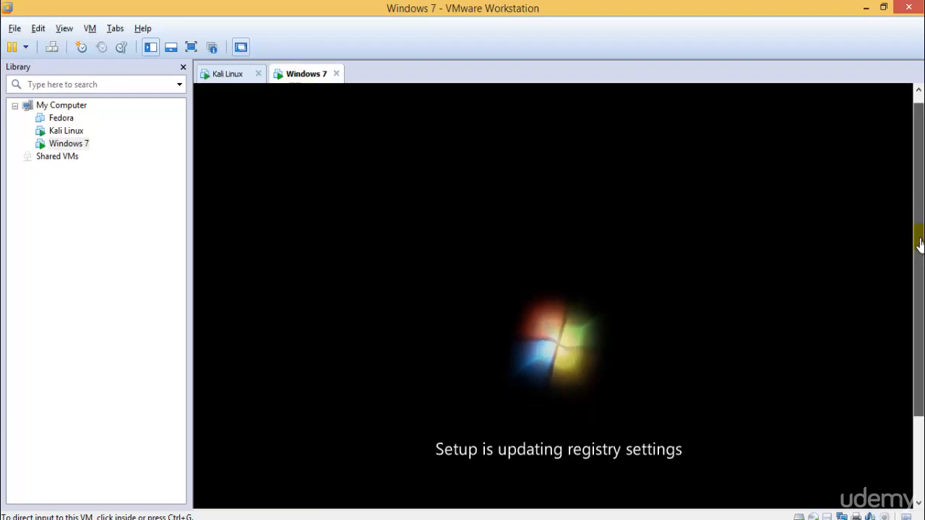
- On the Kali Linux tab, boot the first (normal) GRUB entry instead of recovery, then go full screen
click(226, 76)
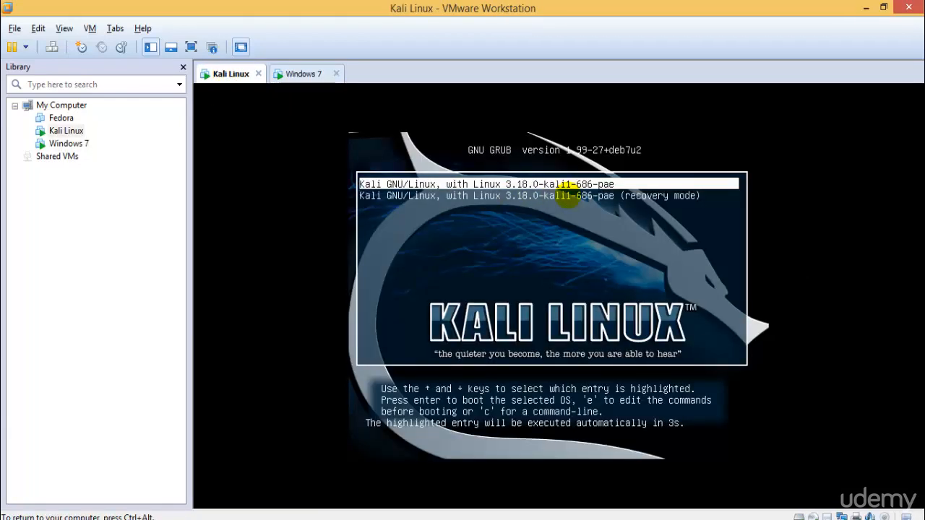
key(Down)
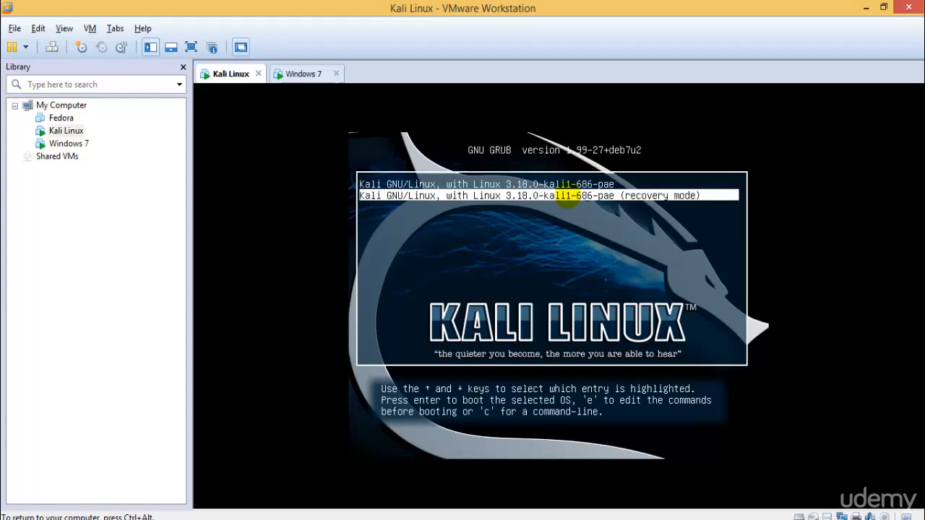
key(Up)
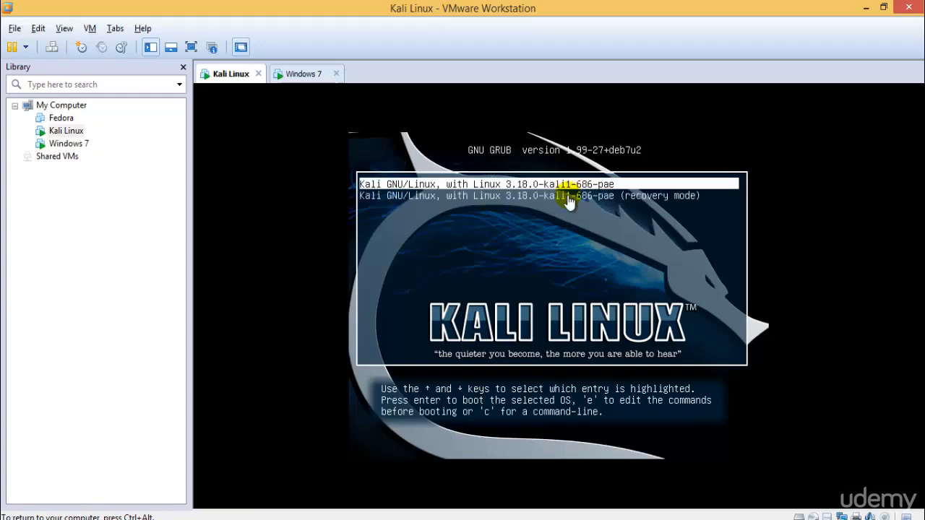
key(Down)
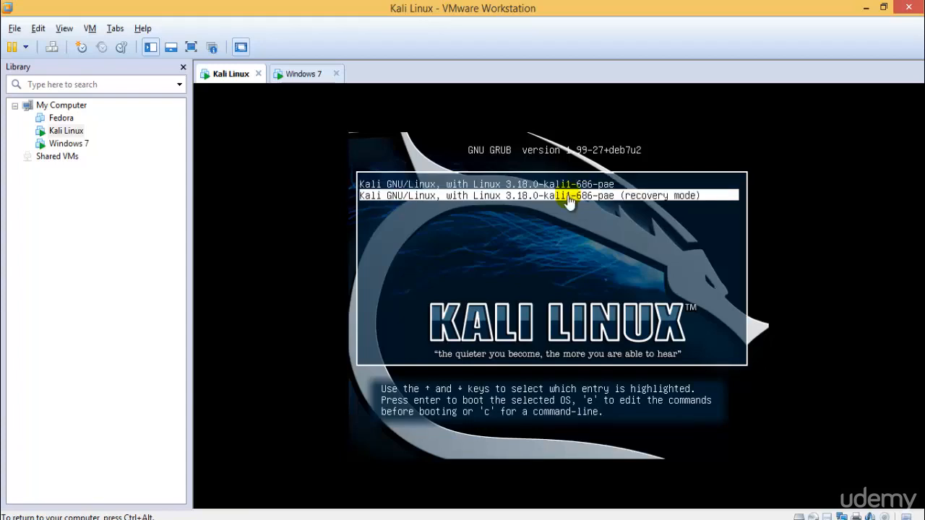
key(Up)
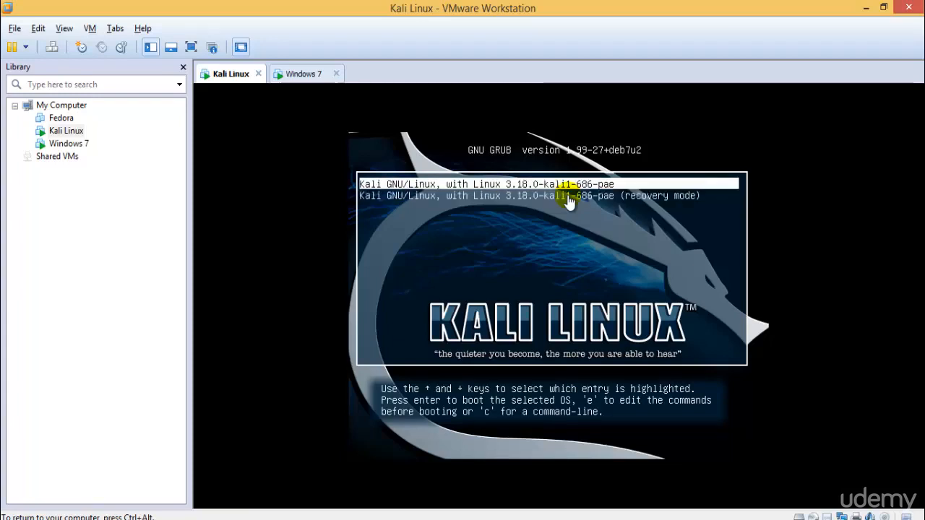
key(Return)
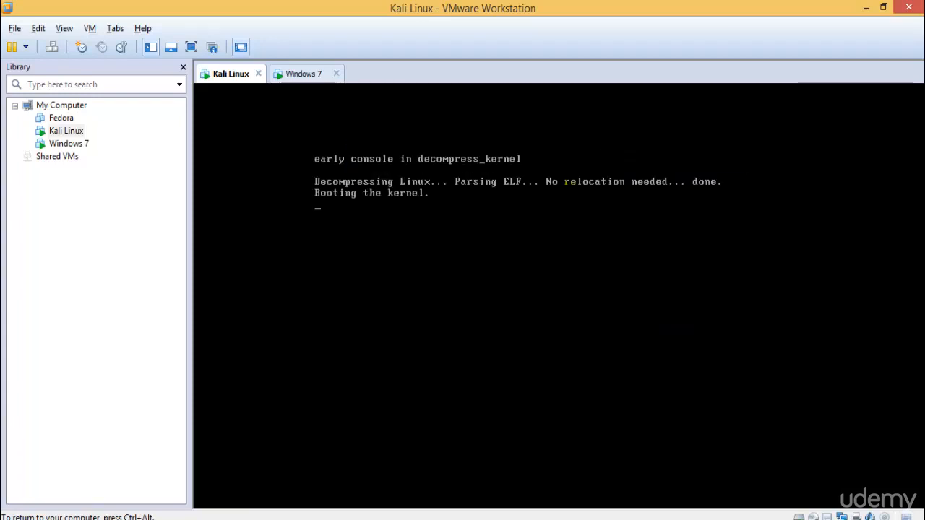
click(191, 47)
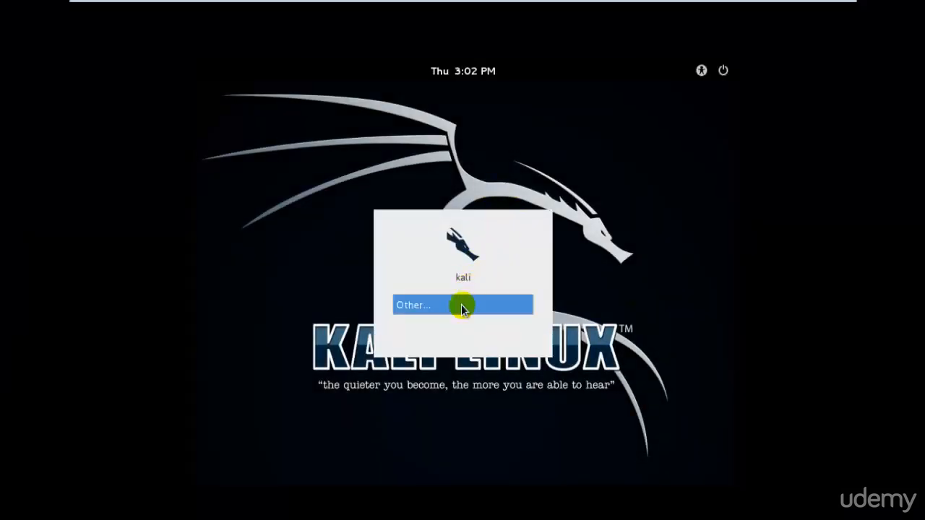
- Log in through Other... as user root with the account password
click(458, 307)
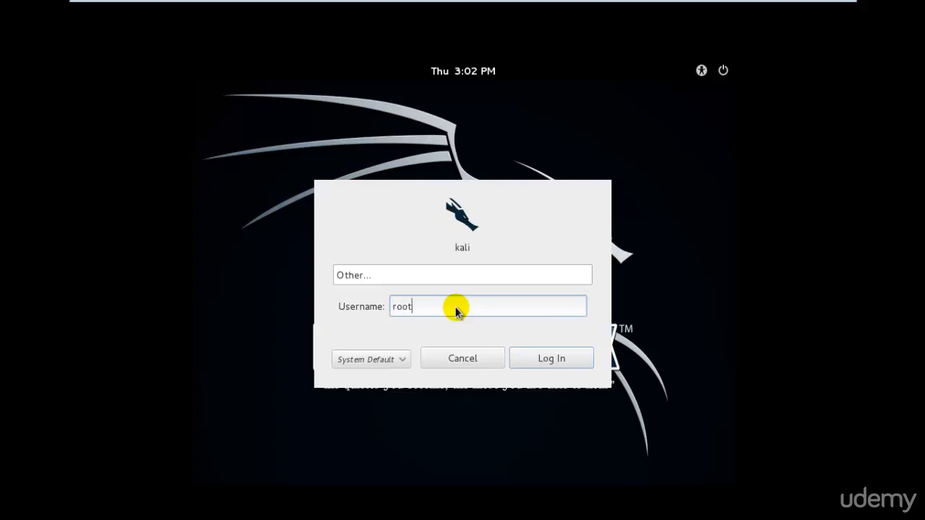
key(Return)
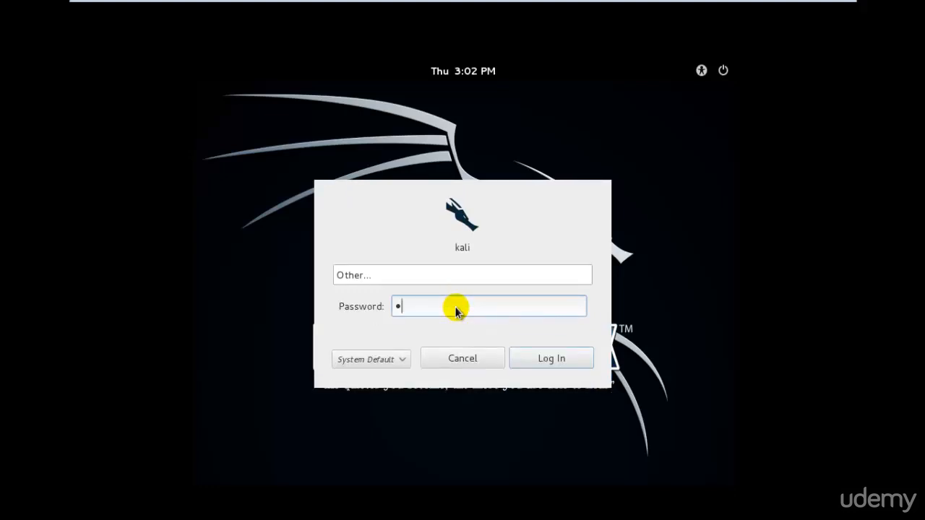
key(Return)
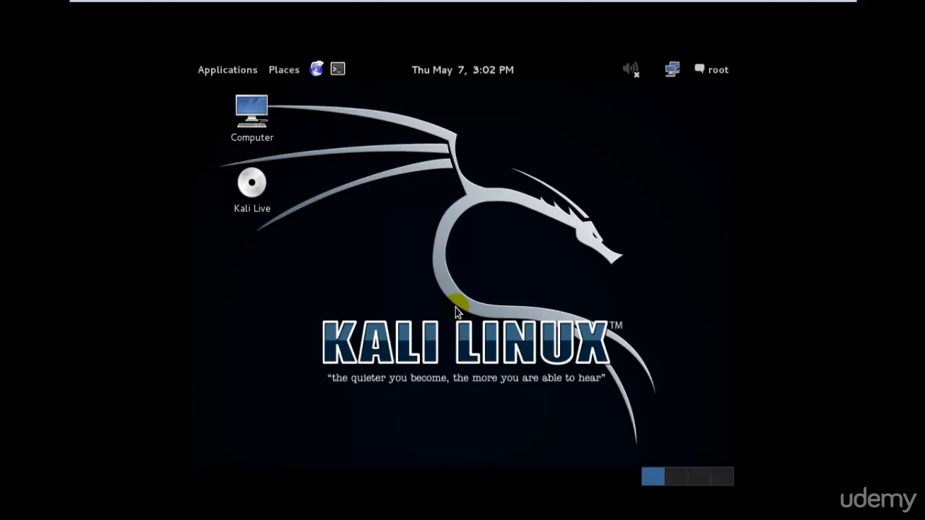
- Open Kali's System Settings from the user menu, with the VM back in full screen
click(718, 70)
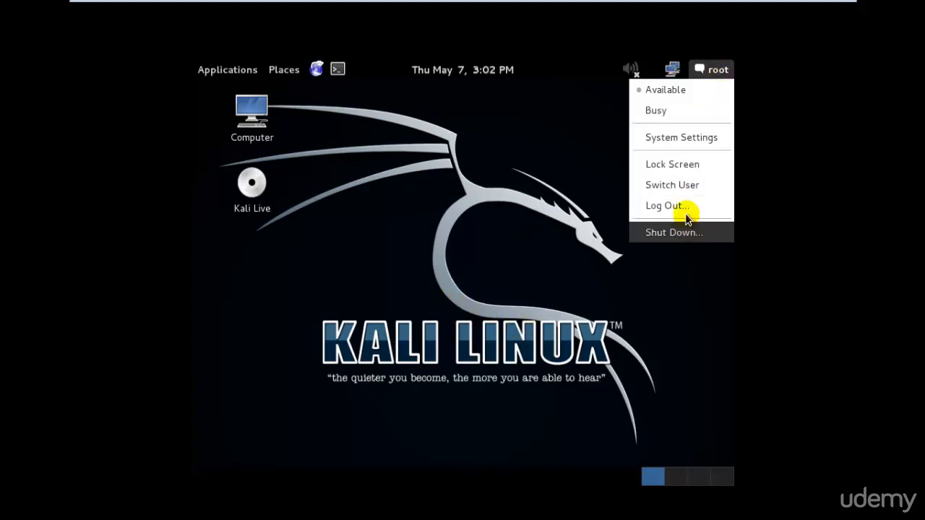
click(695, 137)
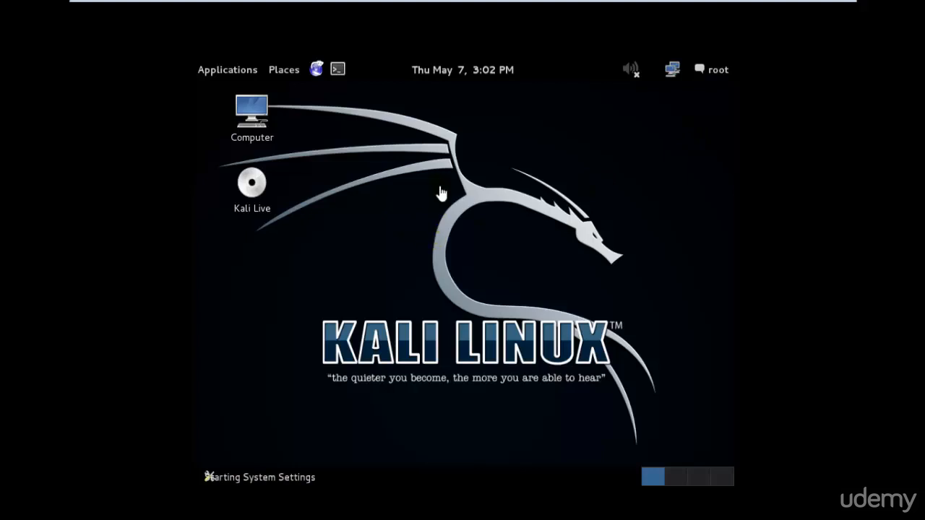
click(832, 17)
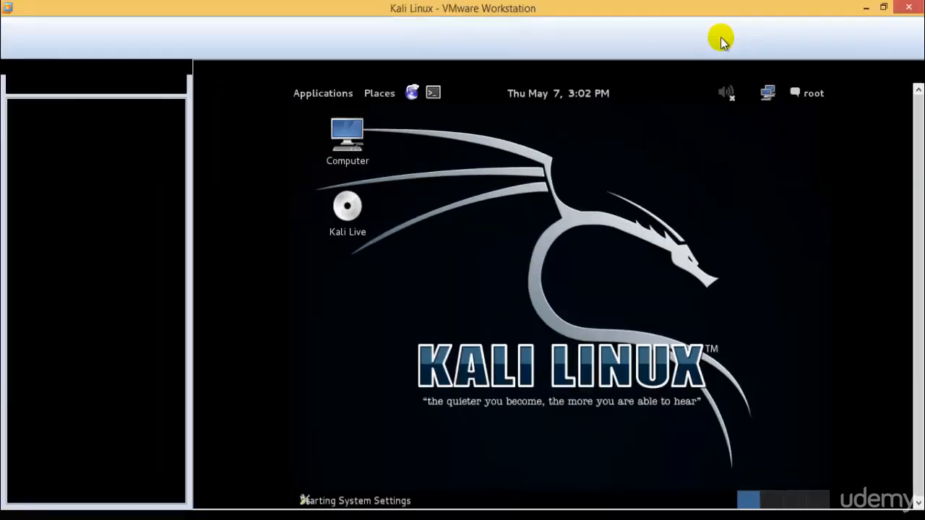
click(289, 74)
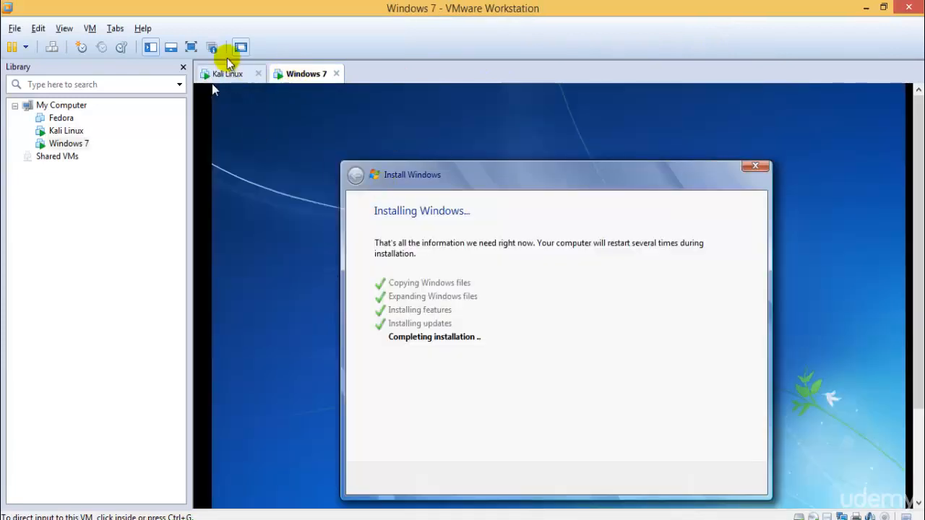
click(227, 73)
click(191, 47)
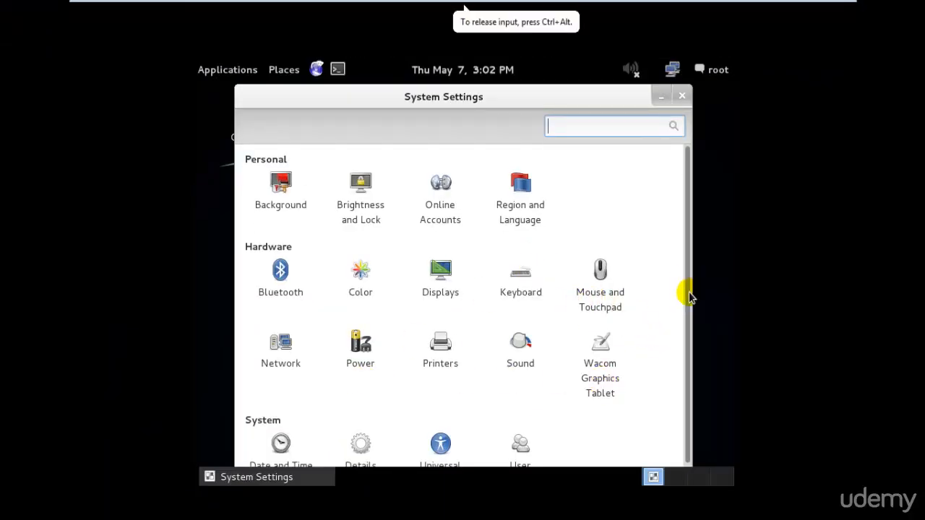
scroll(690, 311, down, 2)
scroll(690, 362, up, 2)
- In Displays, apply and keep a 1360 x 768 resolution, then close Displays
click(441, 272)
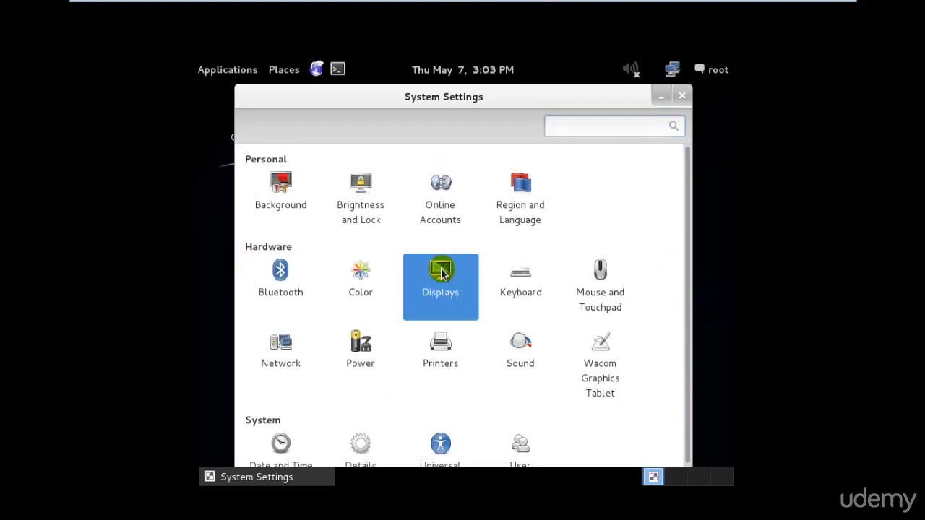
click(444, 346)
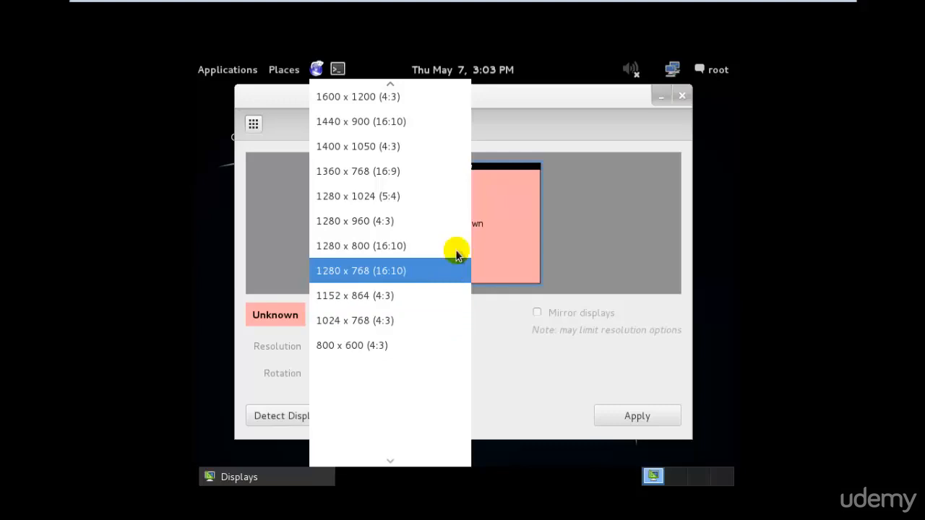
click(454, 178)
click(623, 423)
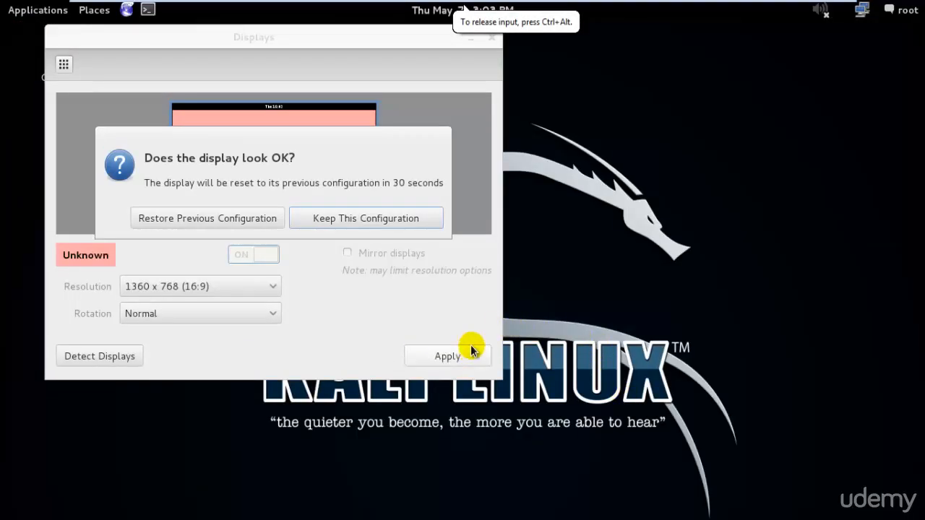
click(333, 220)
click(332, 220)
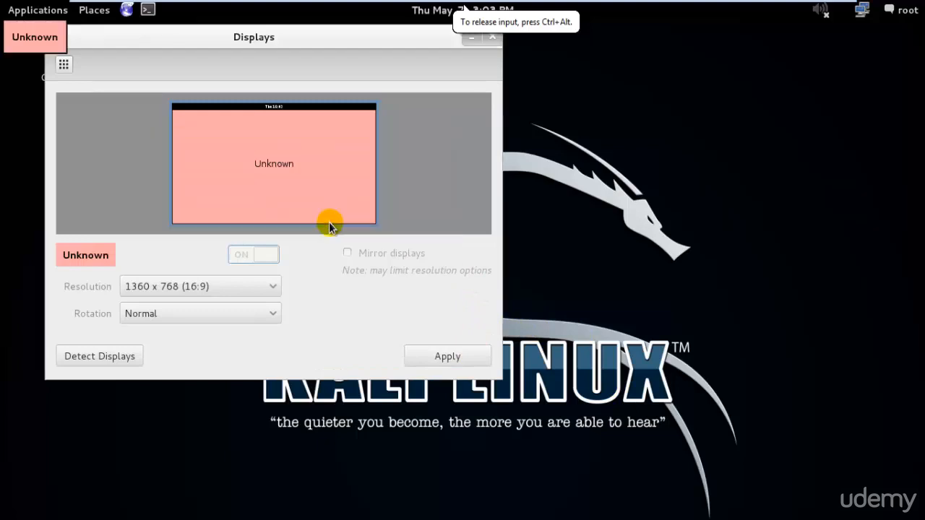
click(493, 38)
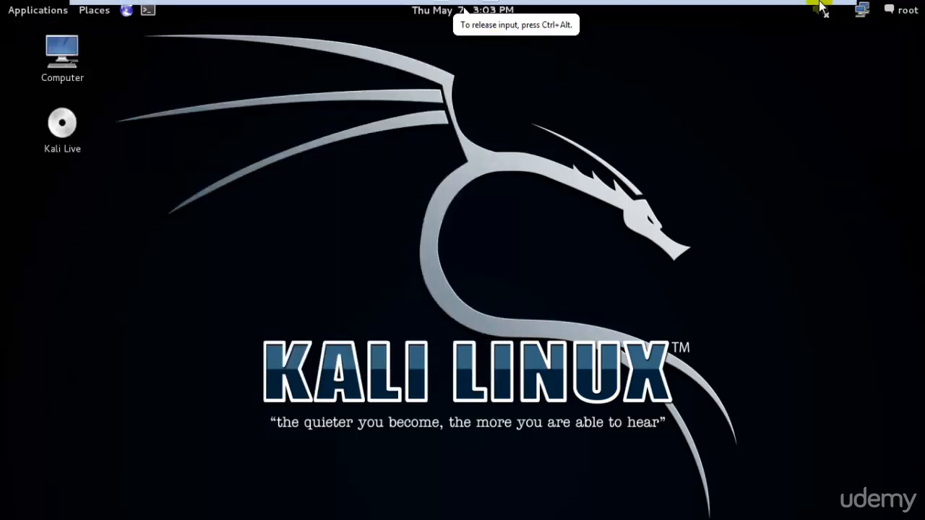
click(824, 10)
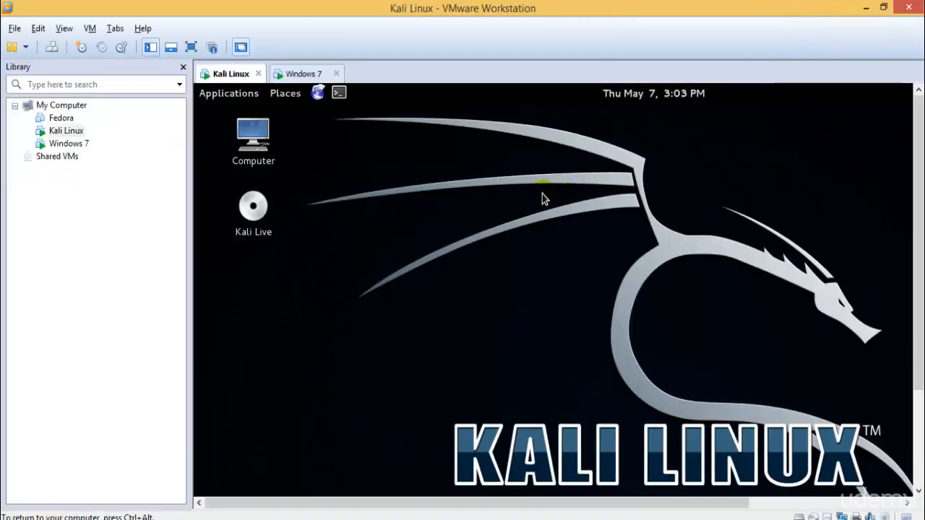
- Choose Install VMware Tools... for Kali Linux in the Library, dismiss the message bar, and return to full screen
right_click(57, 134)
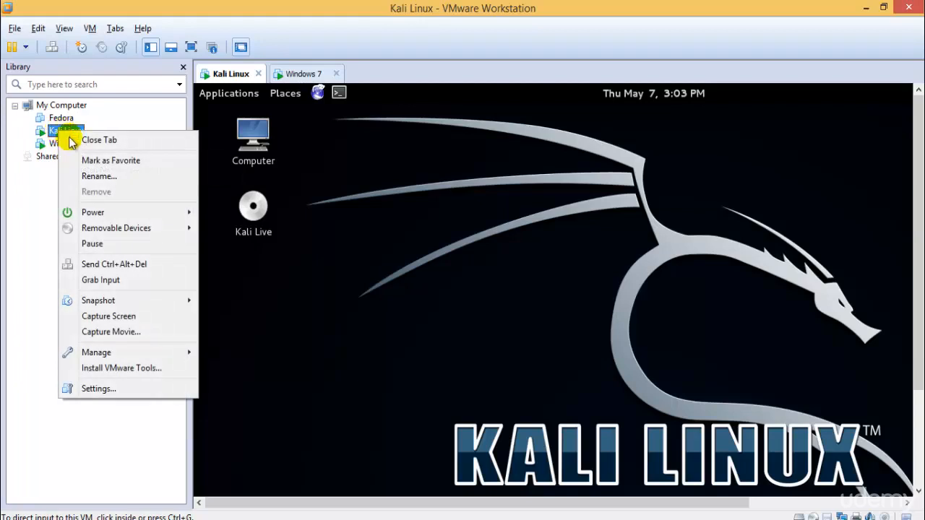
click(128, 370)
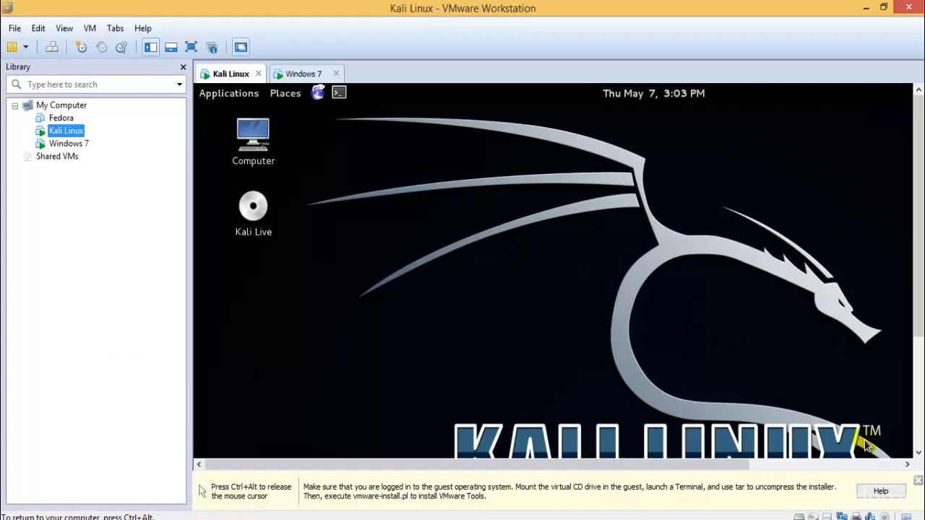
key(ctrl+alt)
click(916, 481)
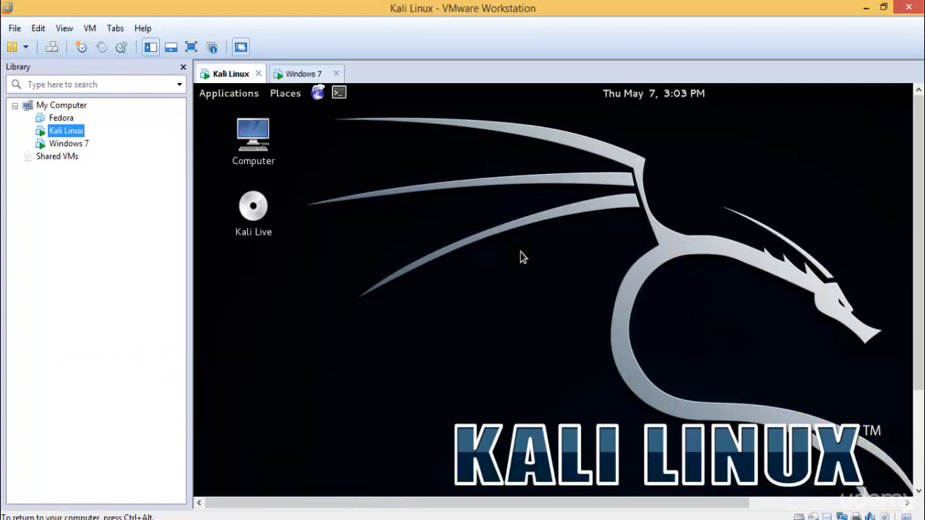
click(302, 75)
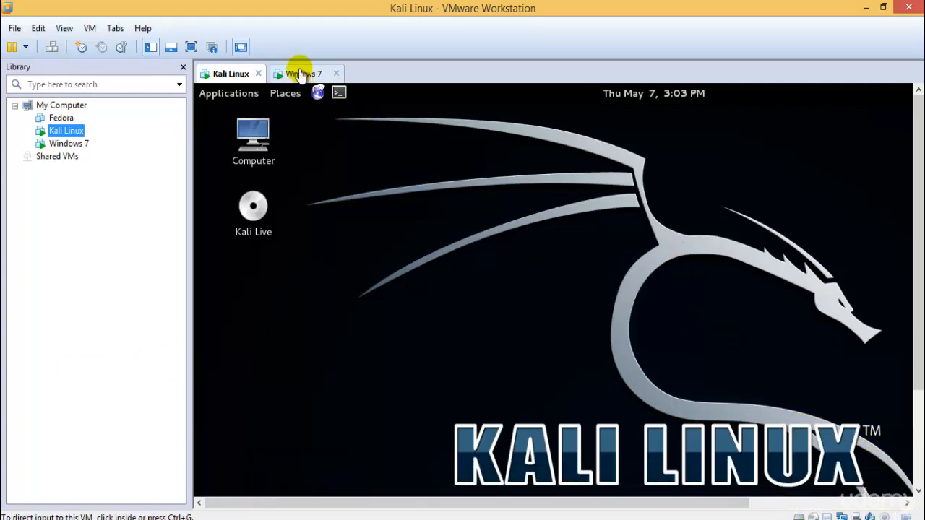
click(239, 75)
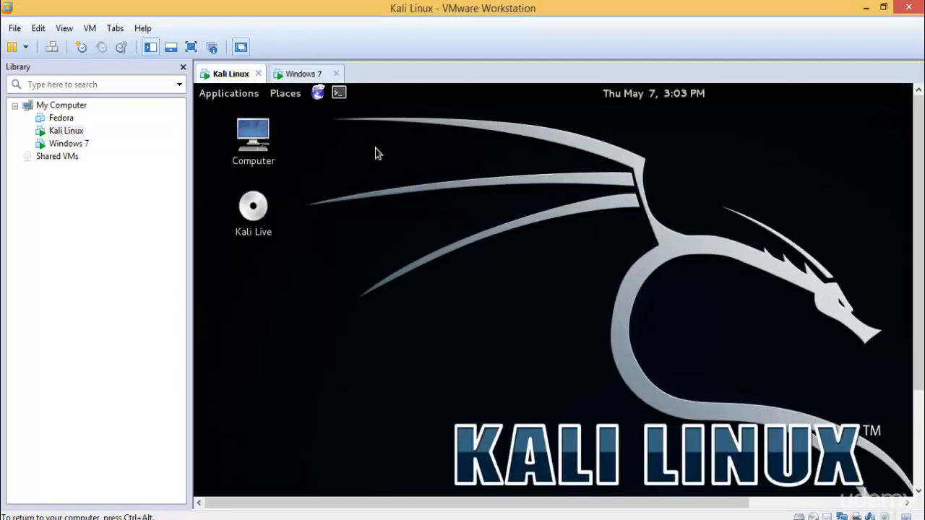
click(191, 47)
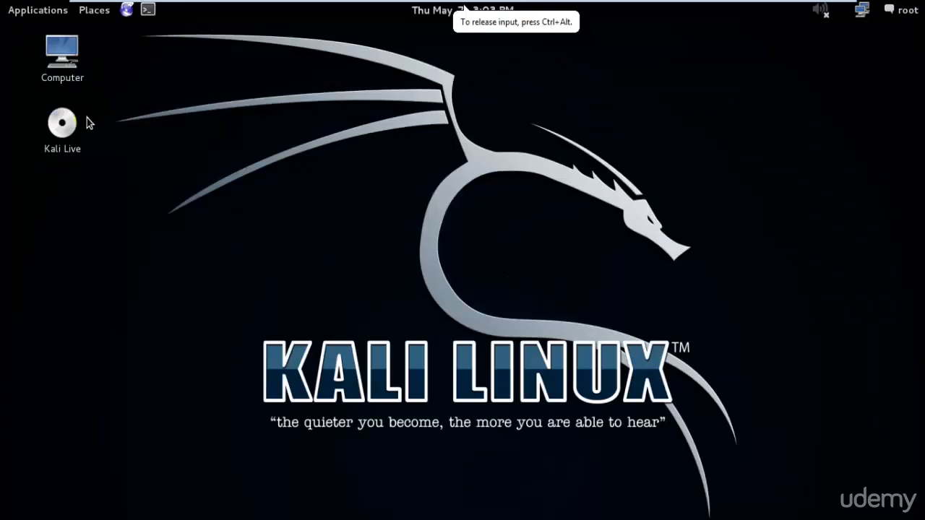
- Search the web for 'install vmware tools on kali linux'
mouse_move(756, 8)
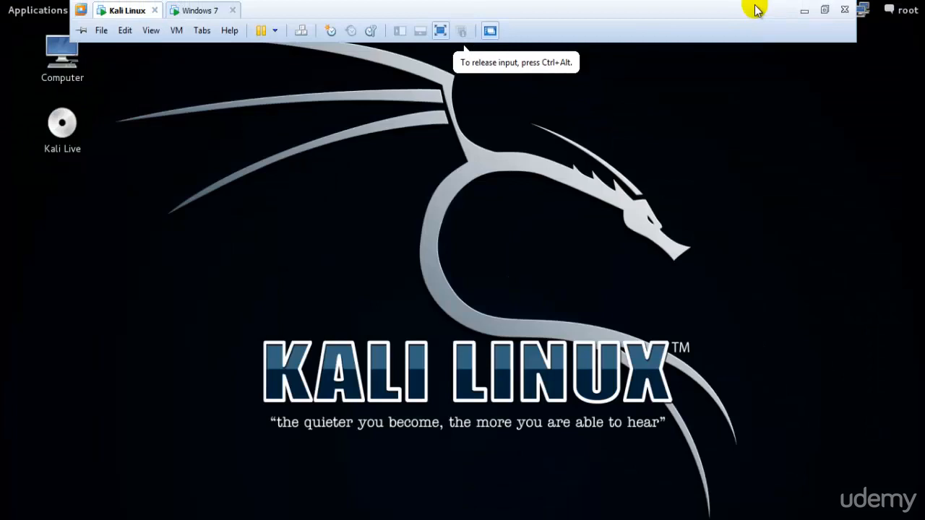
click(827, 9)
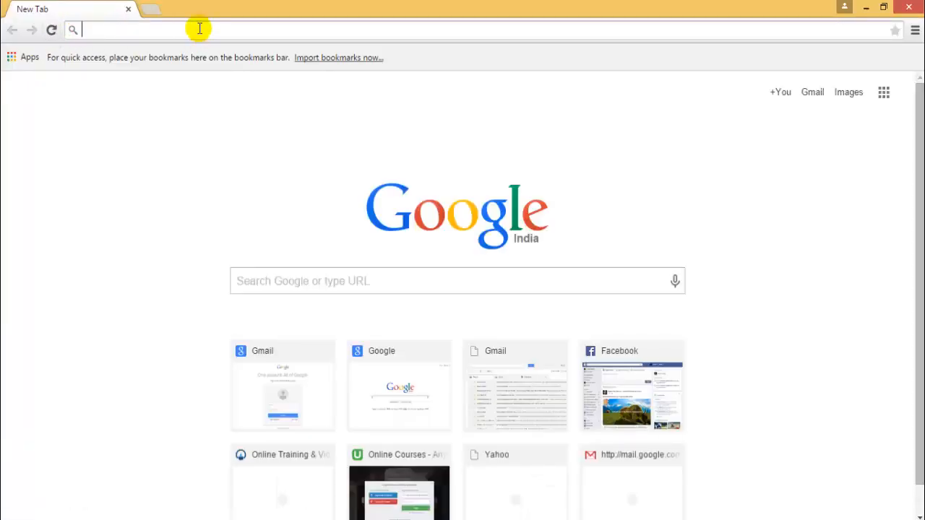
text(install vm)
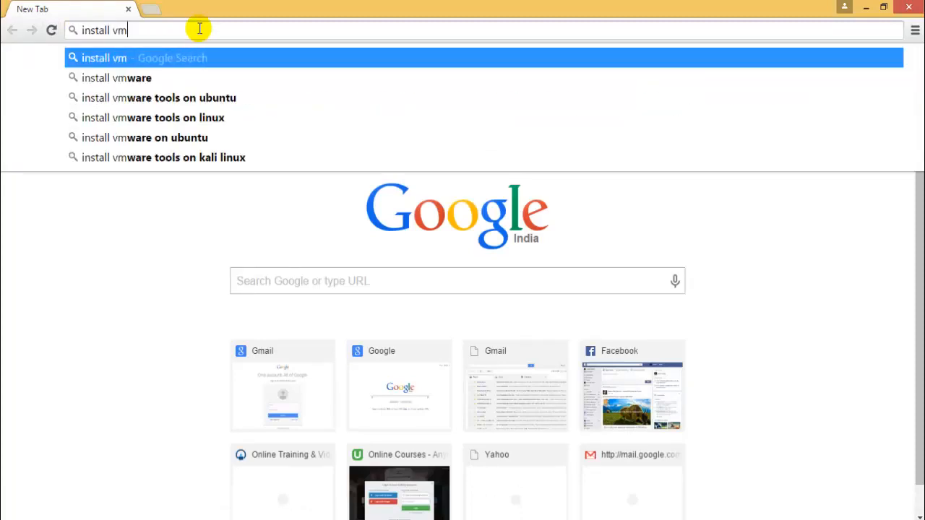
text(ware pla)
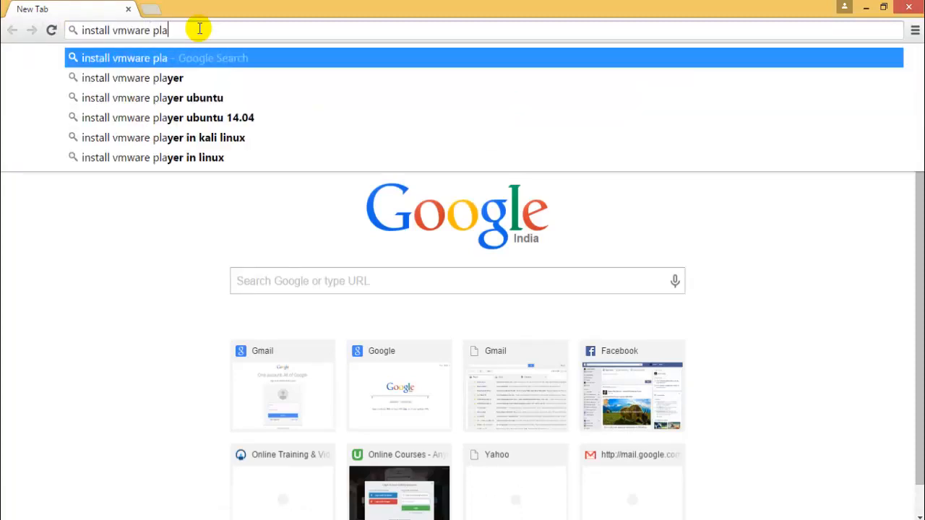
text(yer o)
key(BackSpace)
key(BackSpace)
key(BackSpace)
key(BackSpace)
key(BackSpace)
key(BackSpace)
key(BackSpace)
key(BackSpace)
key(BackSpace)
key(BackSpace)
key(BackSpace)
key(BackSpace)
key(BackSpace)
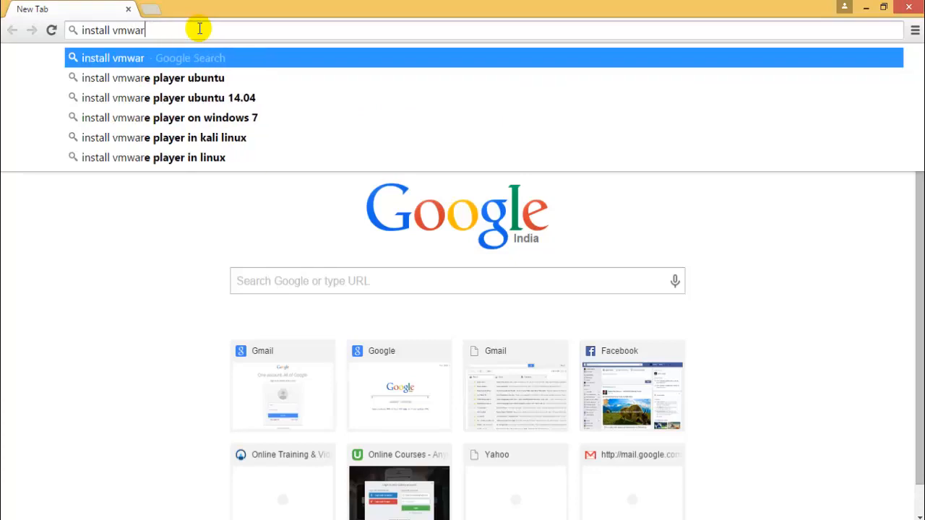
key(BackSpace)
key(BackSpace)
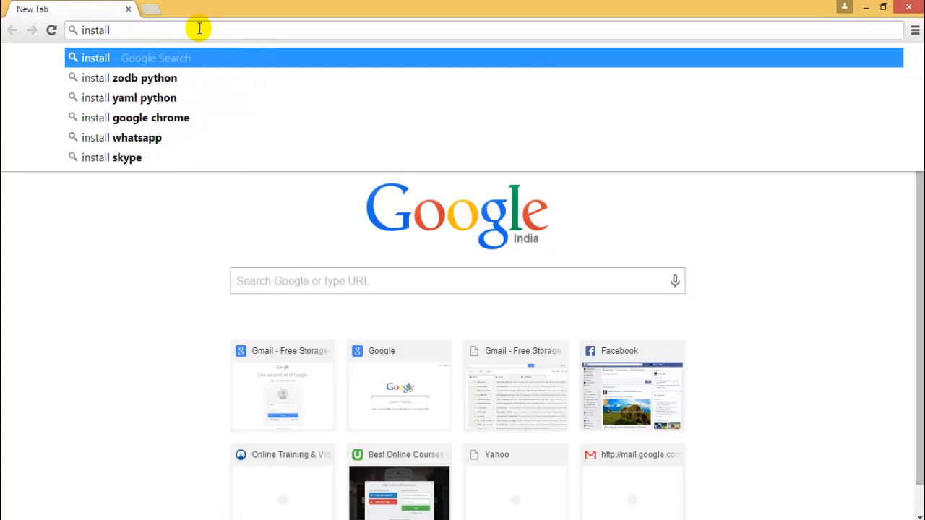
text(vmwa)
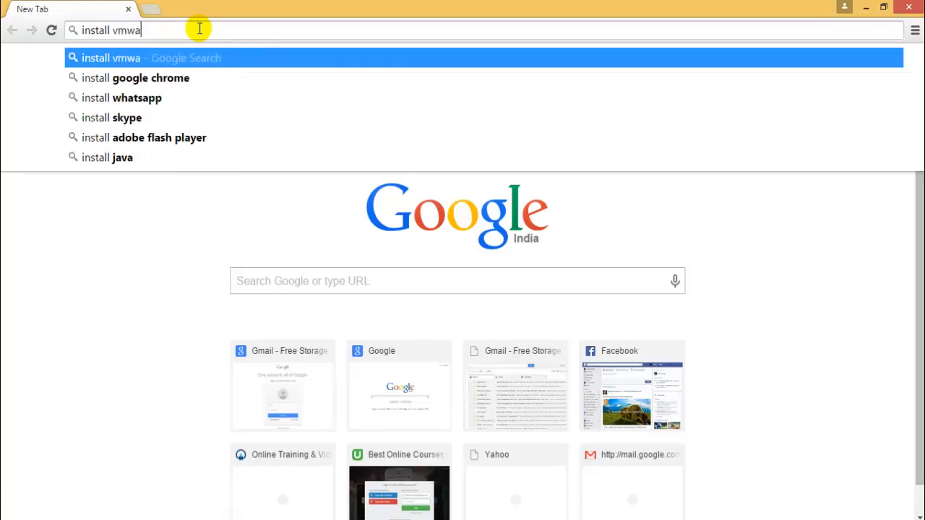
text(re tools on )
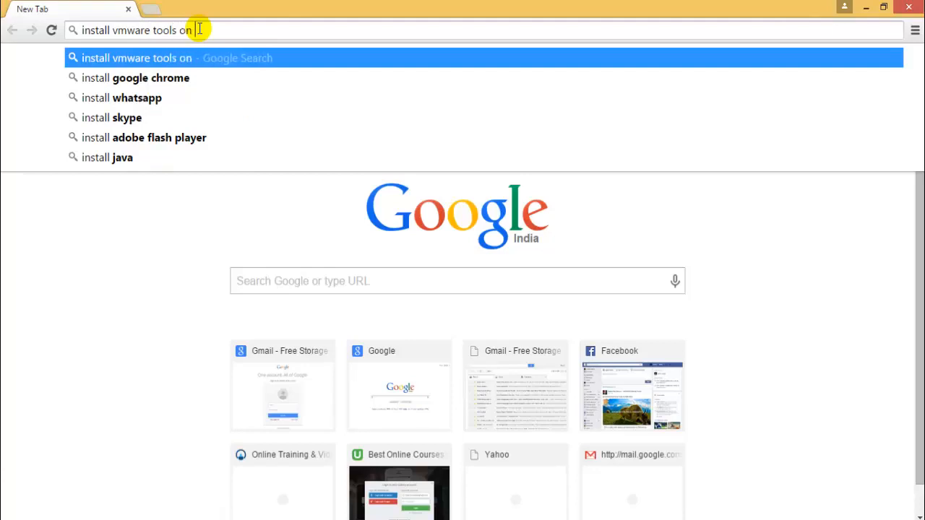
text(kali linux)
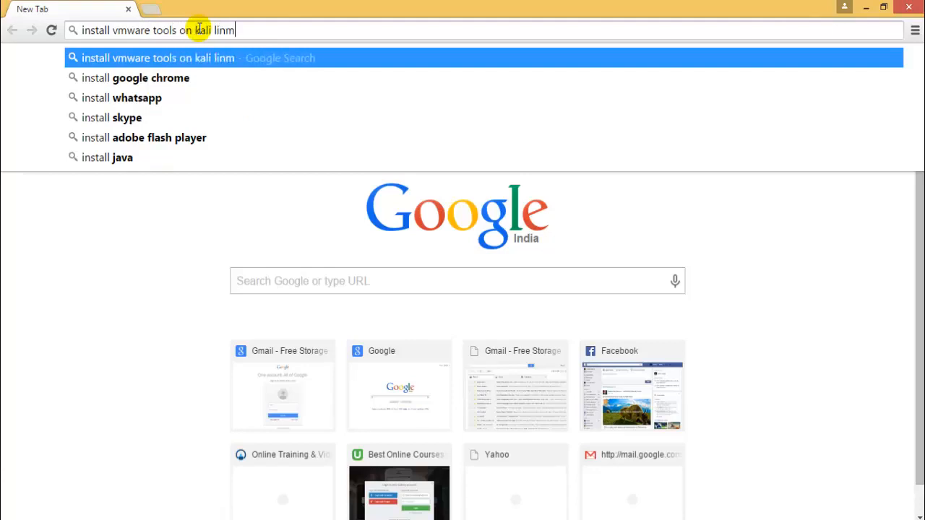
key(Return)
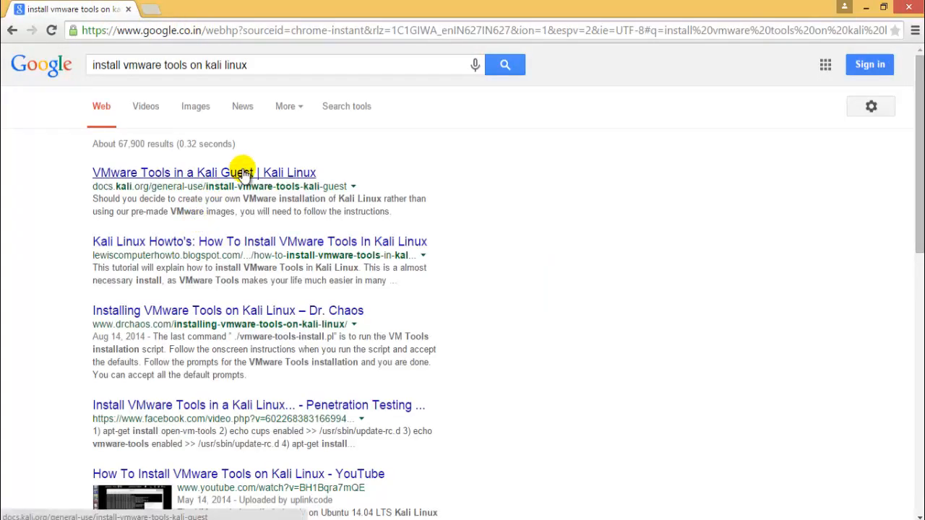
- Open the docs.kali.org result in a new tab and switch to it
middle_click(244, 172)
click(245, 5)
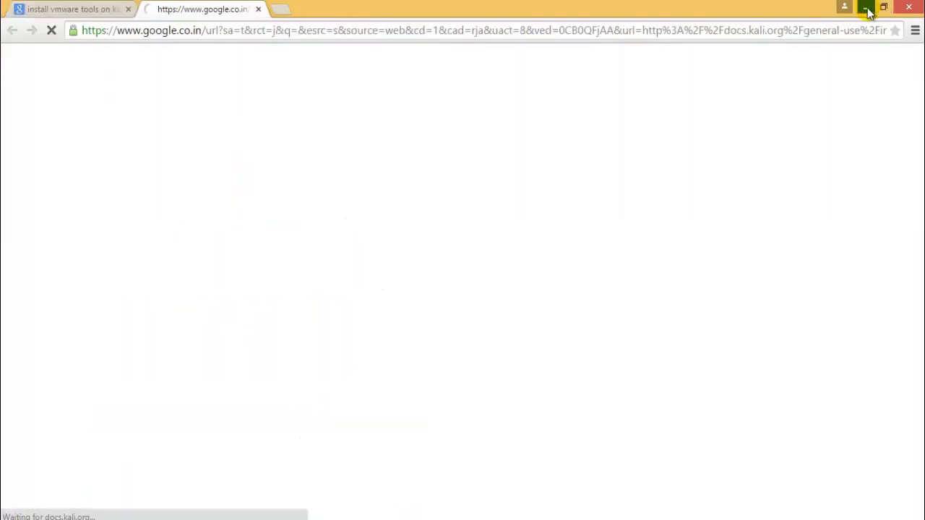
click(866, 7)
click(309, 75)
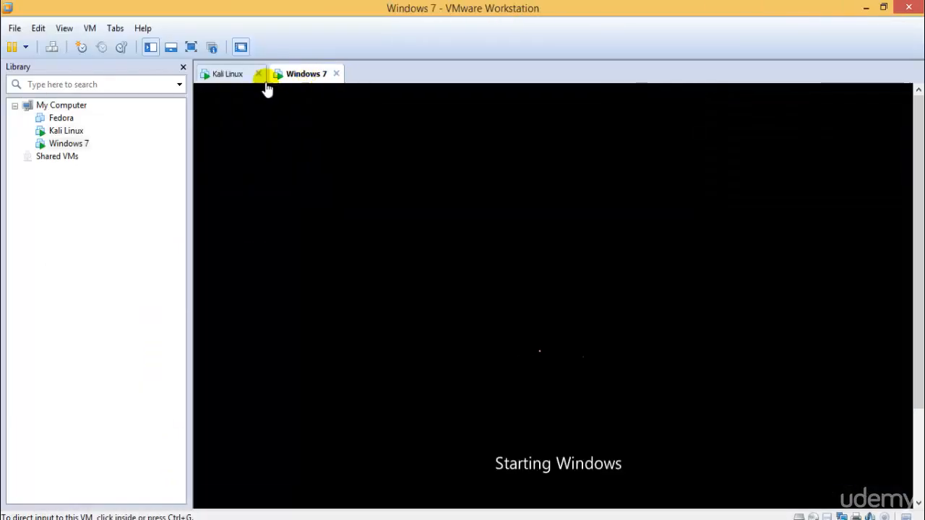
click(236, 75)
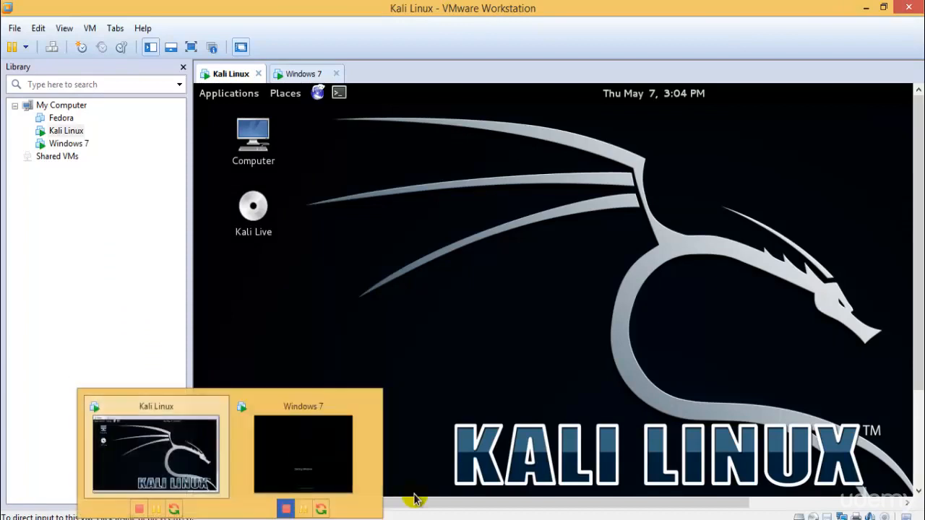
- Log in through the network proxy with its username and password, bypassing the certificate warning
click(112, 517)
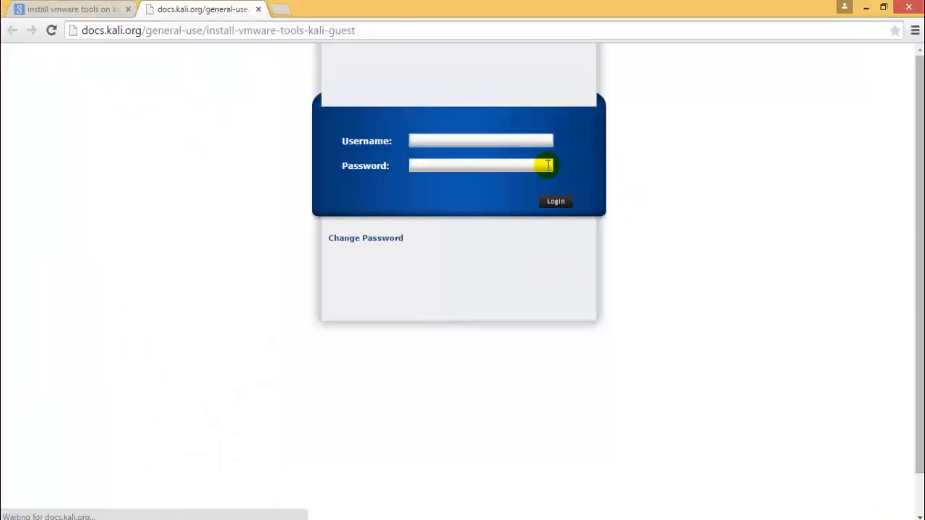
key(Tab)
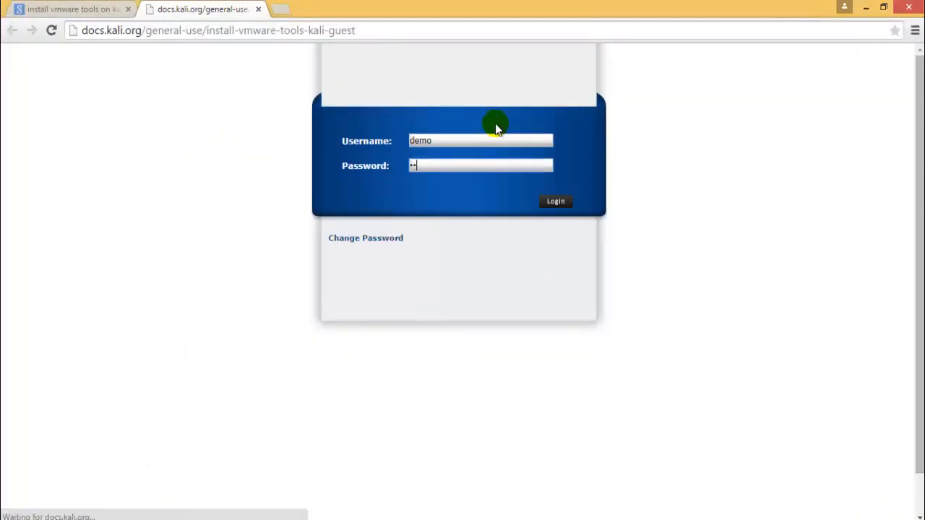
key(Return)
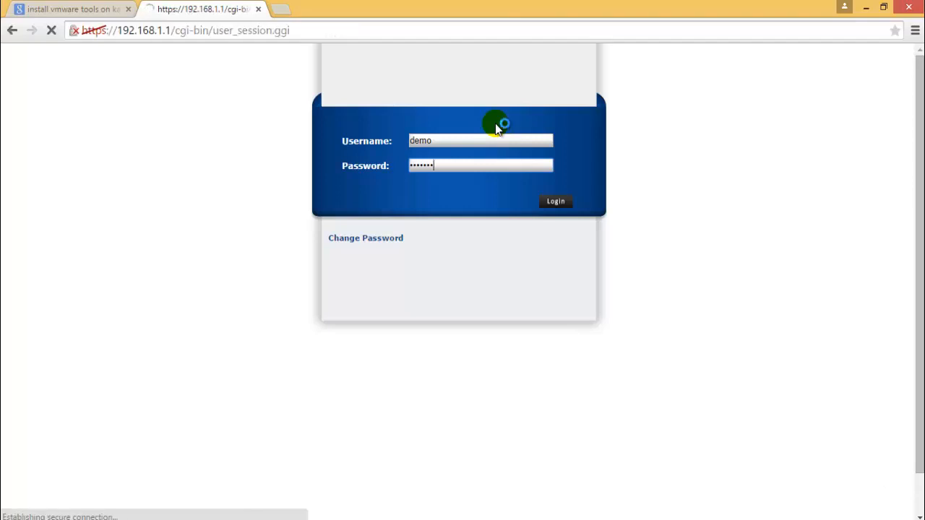
click(294, 313)
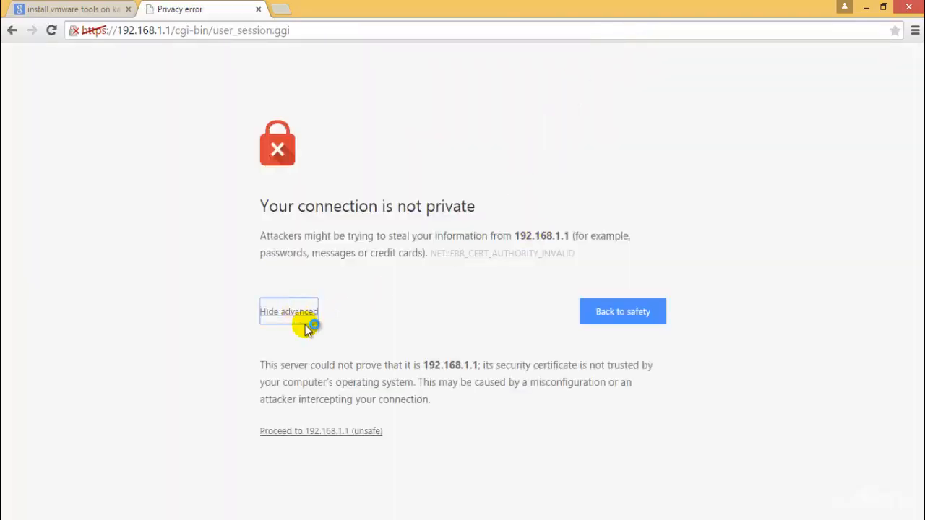
click(326, 432)
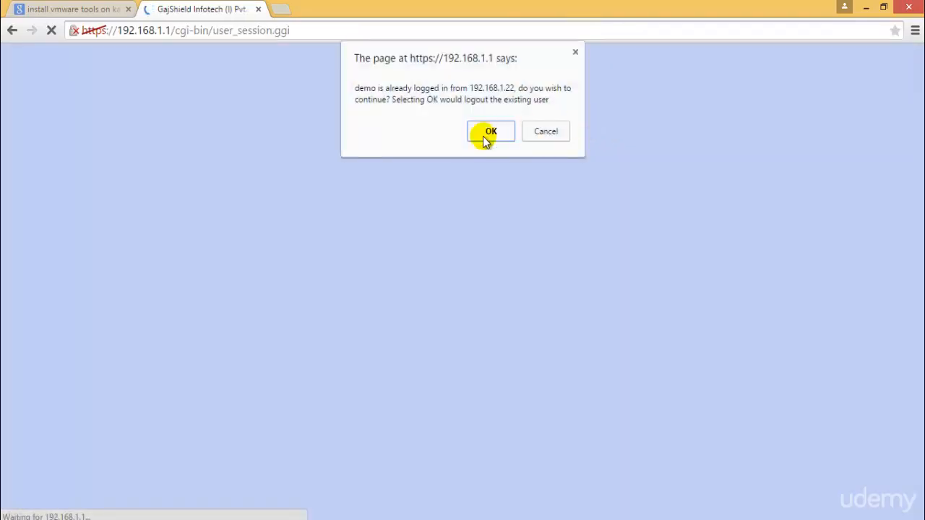
click(484, 133)
click(794, 137)
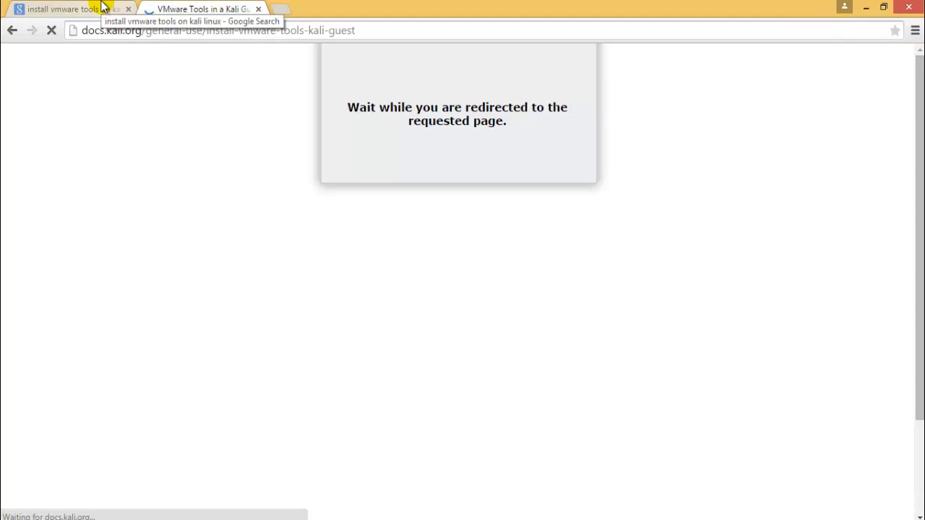
- Scroll the 'VMware Tools in a Kali Guest' guide to its install steps, then bring the Kali VM forward
mouse_move(222, 438)
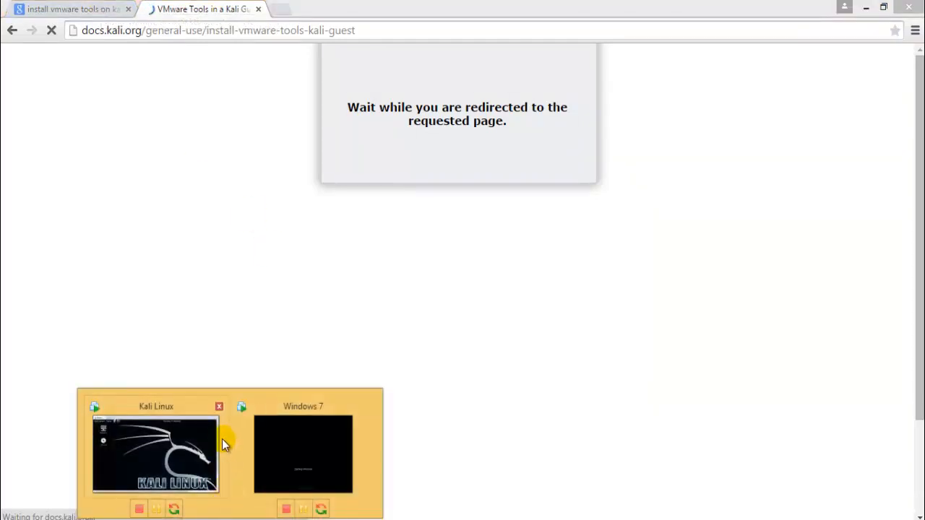
click(310, 434)
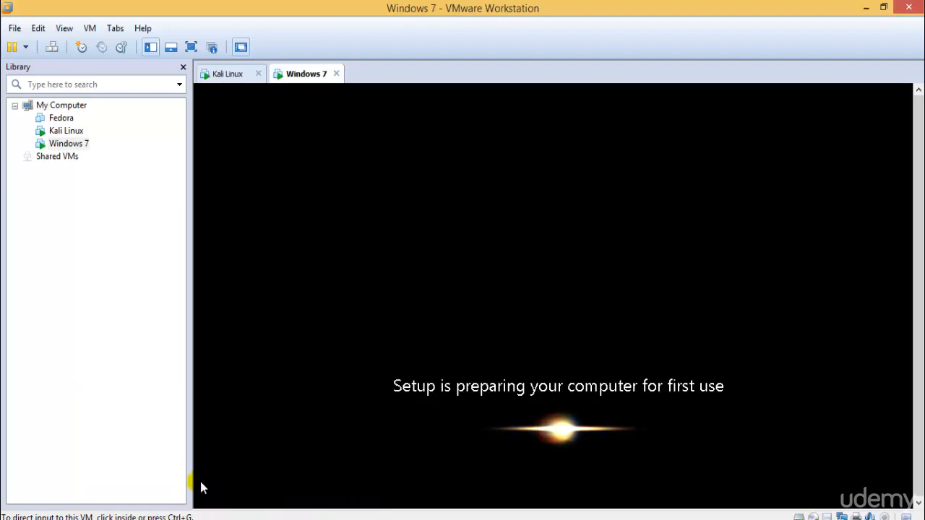
click(201, 519)
click(182, 479)
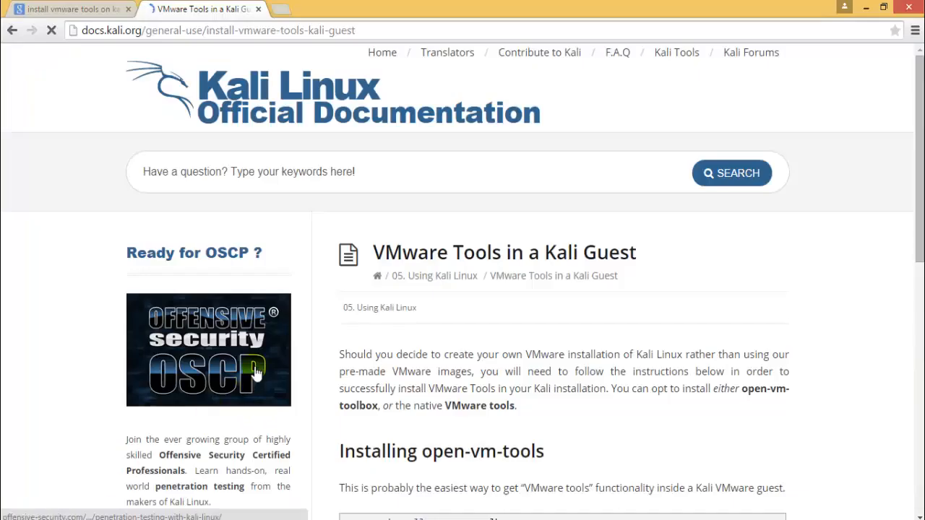
scroll(541, 351, down, 8)
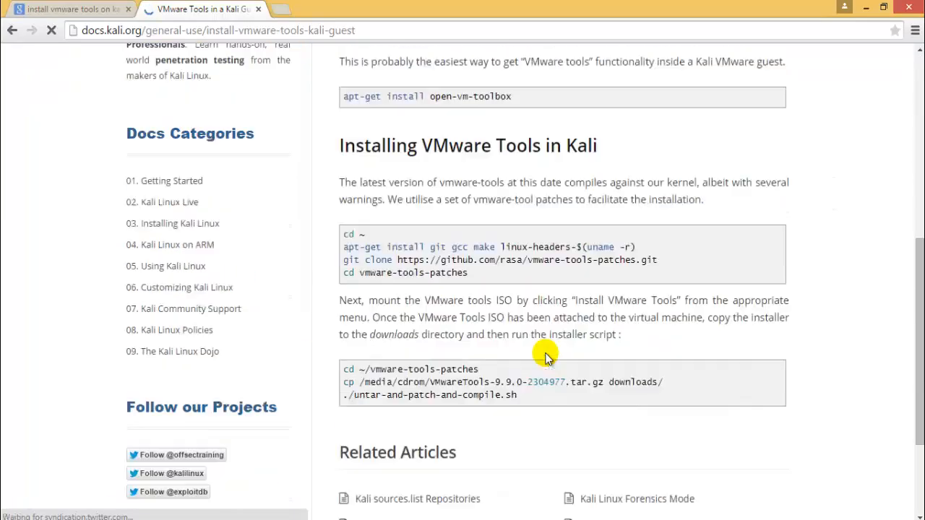
scroll(544, 357, up, 3)
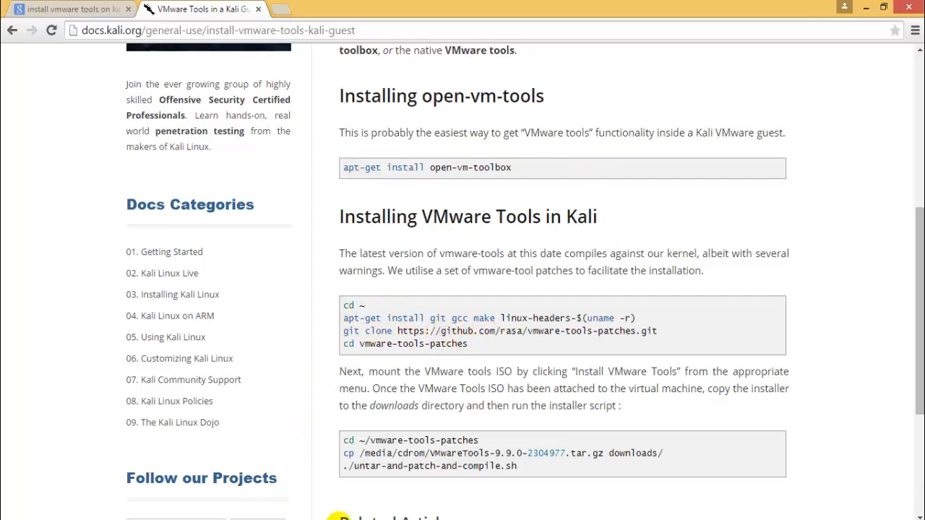
click(227, 519)
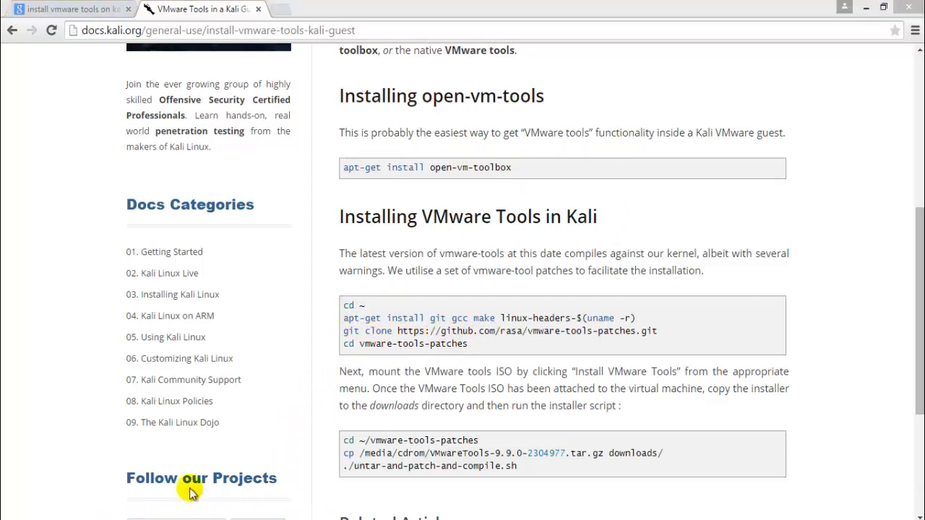
click(190, 474)
- Open the VMware Tools disc from its desktop icon and move the window aside
click(265, 206)
right_click(275, 201)
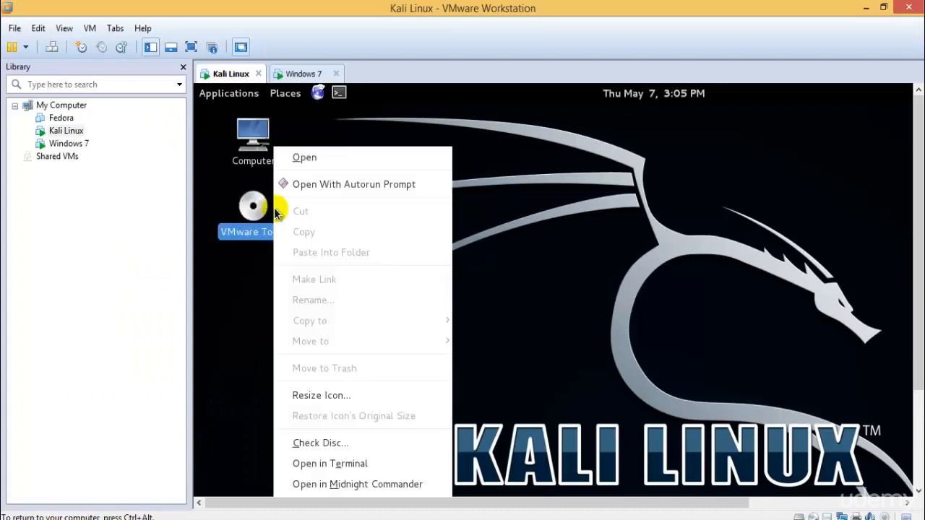
click(352, 164)
drag(477, 140, 445, 139)
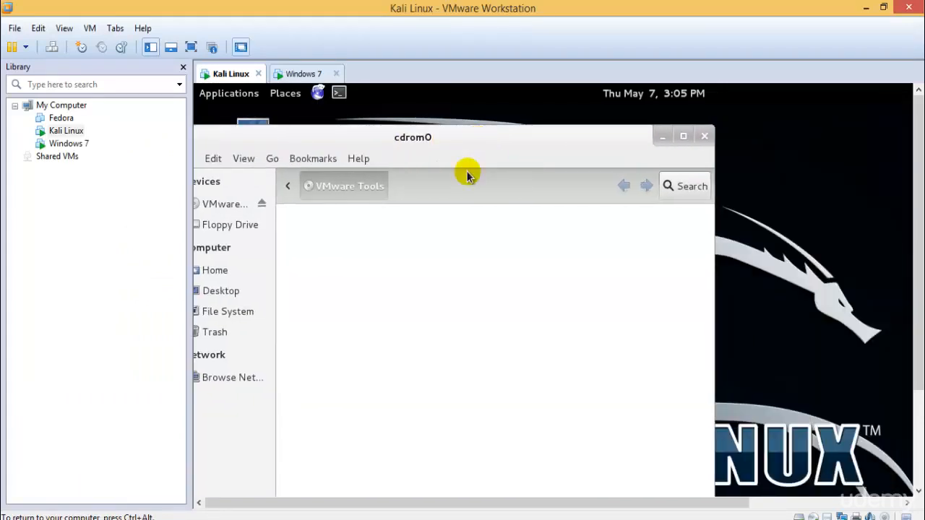
drag(363, 137, 528, 159)
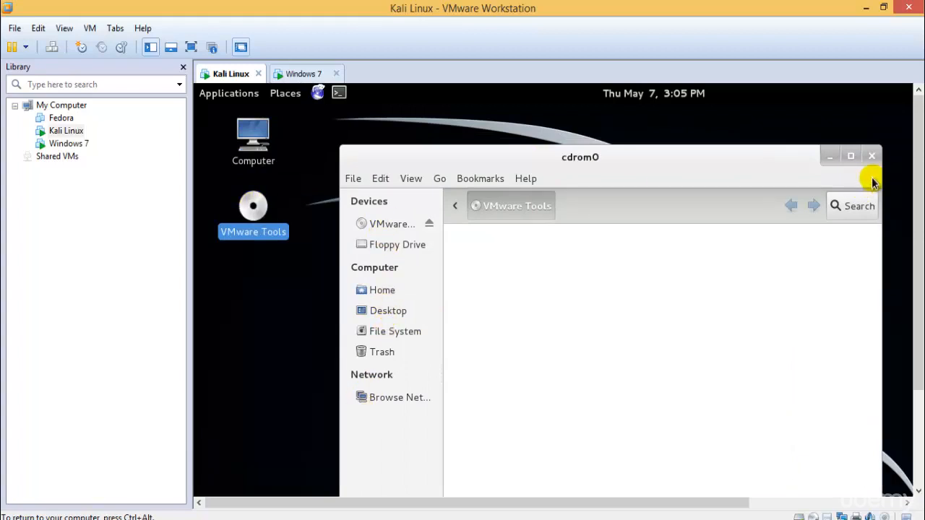
- Browse the sidebar's disc, Home, Desktop and Trash locations, then close the cdrom0 window
click(402, 225)
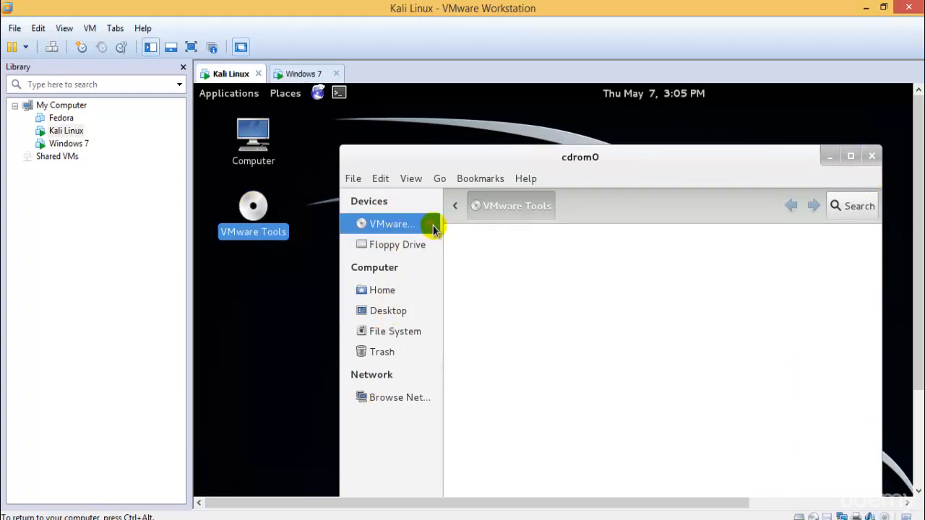
click(404, 290)
click(403, 312)
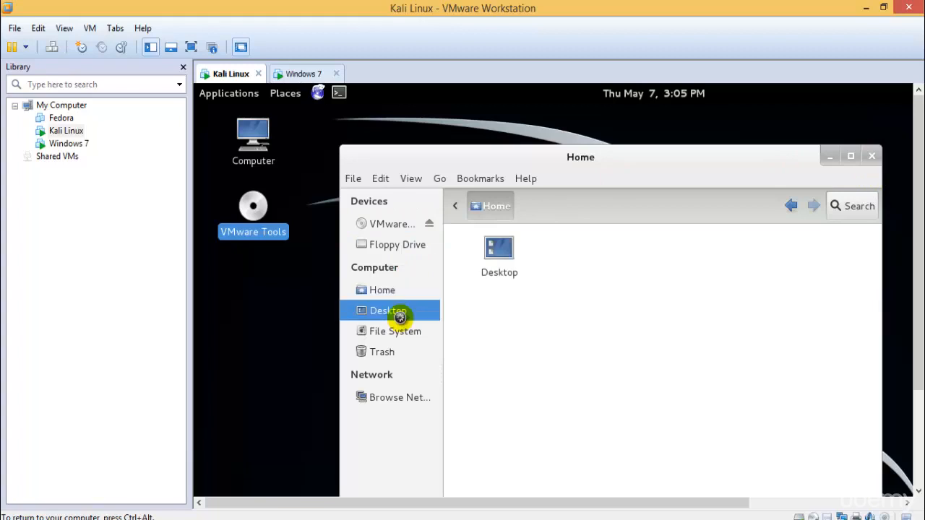
click(405, 331)
click(397, 352)
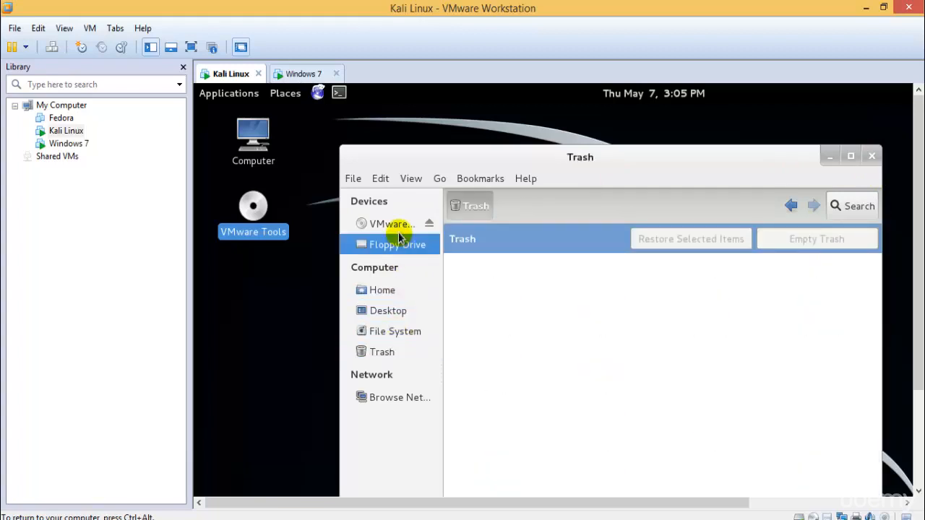
click(399, 227)
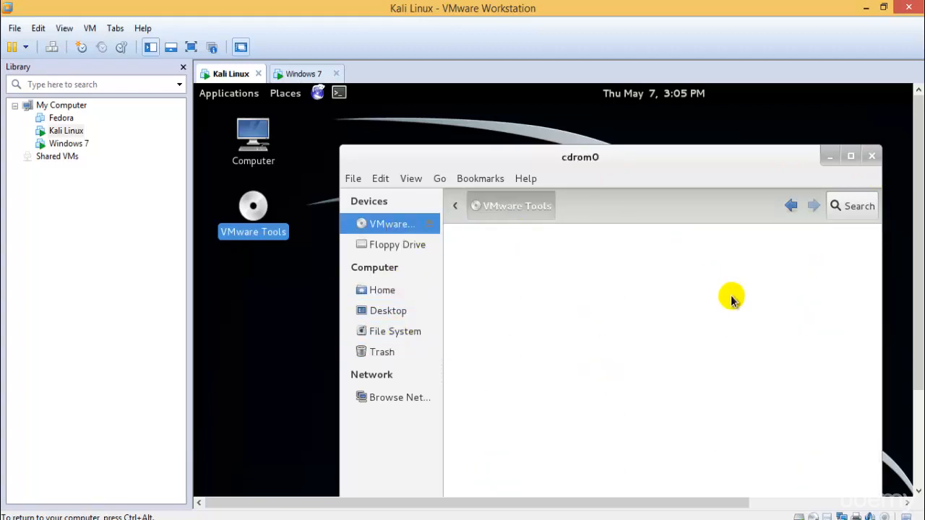
click(870, 155)
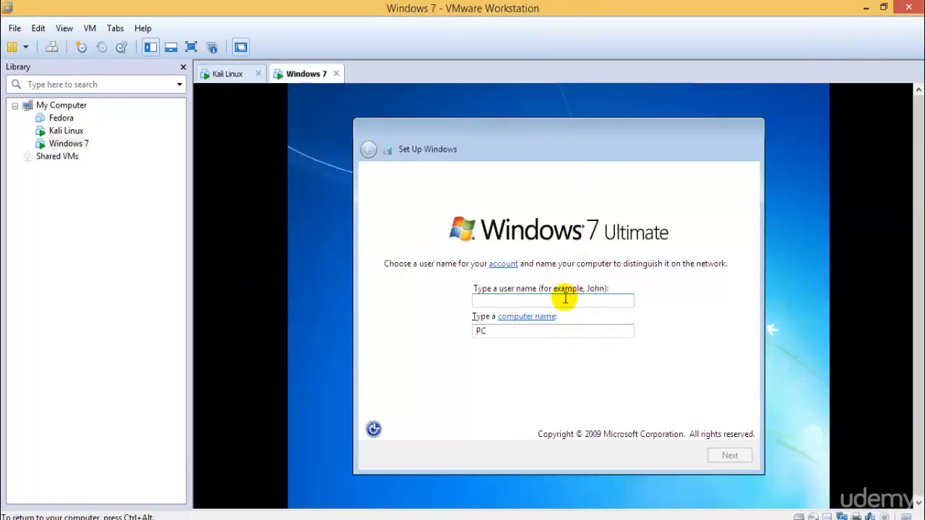
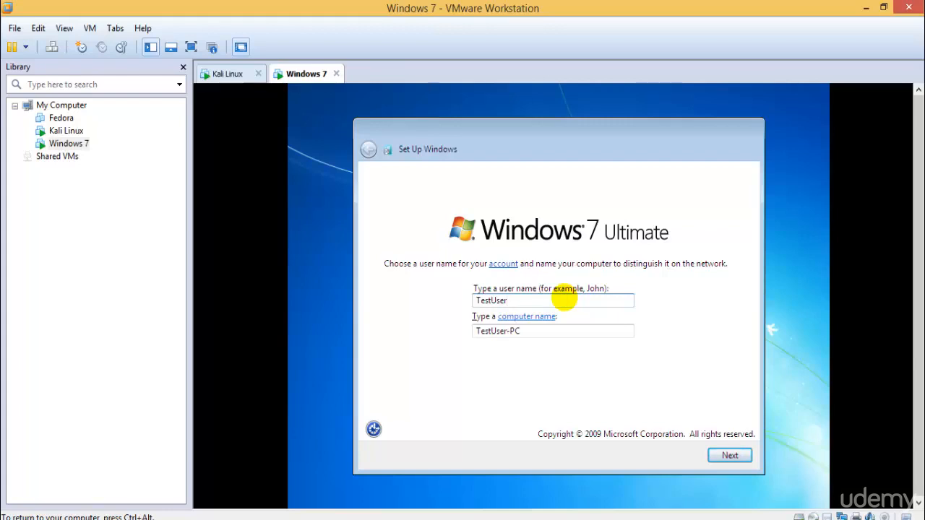
- Create the Windows 7 user account 'Test' with a password and password hint
key(Return)
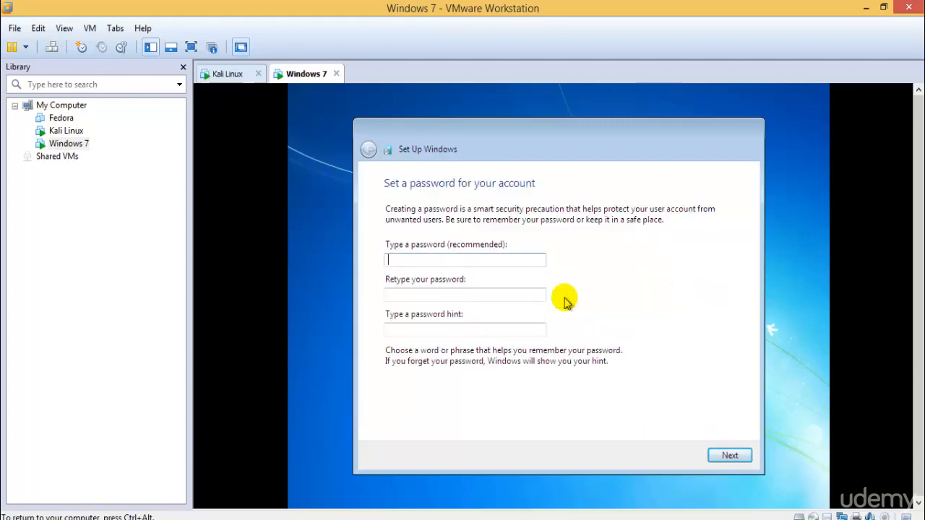
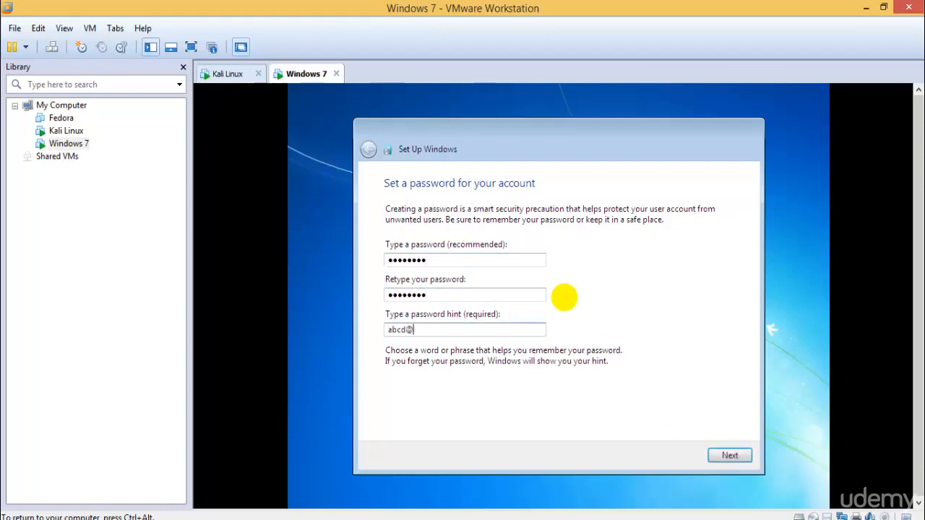
key(Return)
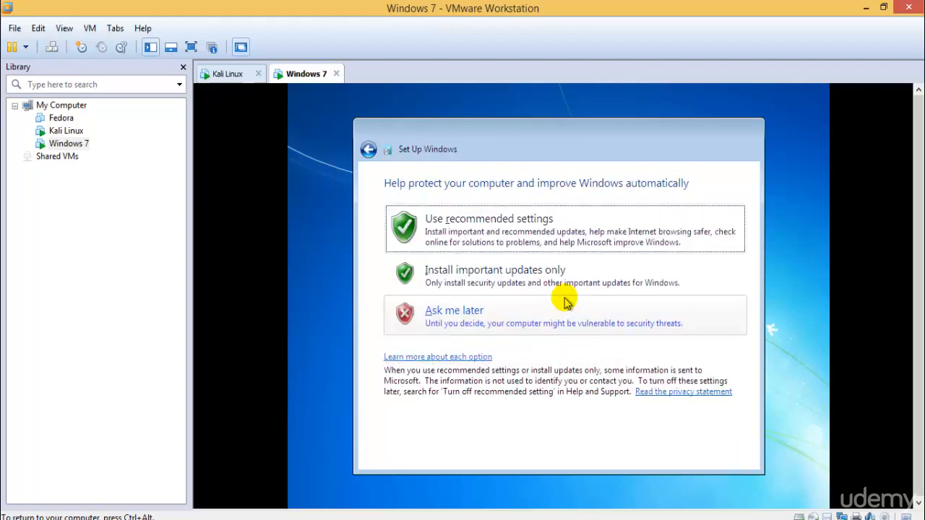
- Postpone updates, accept the time and date, choose Home network, then return to Kali Linux
click(493, 313)
click(729, 454)
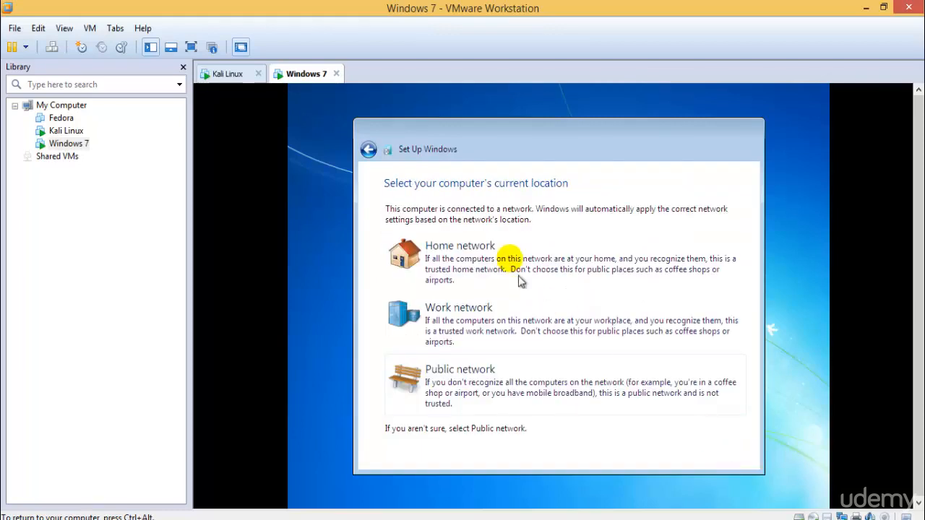
click(503, 251)
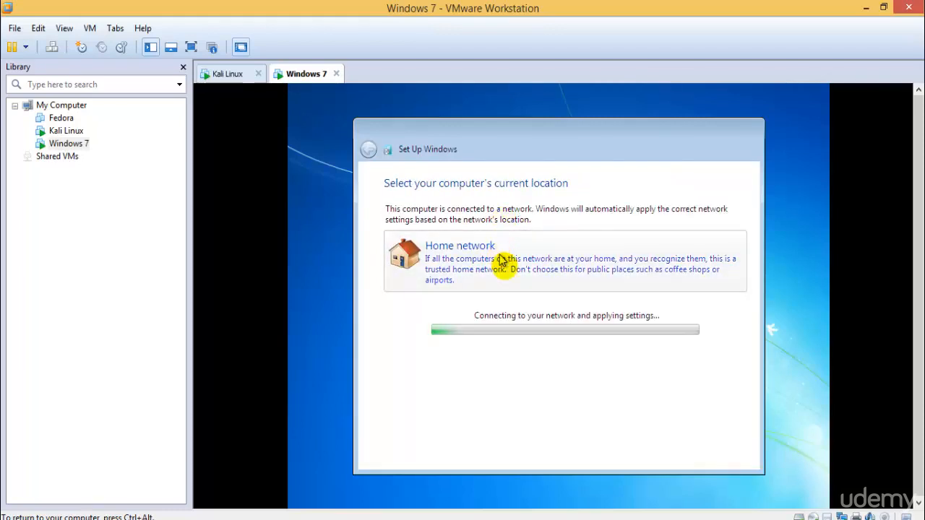
click(230, 73)
click(299, 73)
click(230, 73)
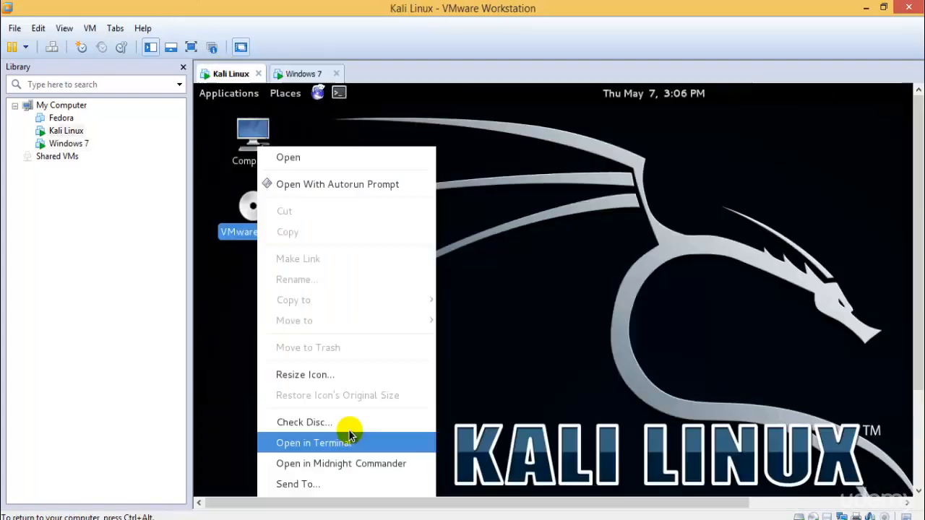
- Eject the VMware Tools disc and the Kali Live disc from the Kali desktop
drag(919, 196, 921, 334)
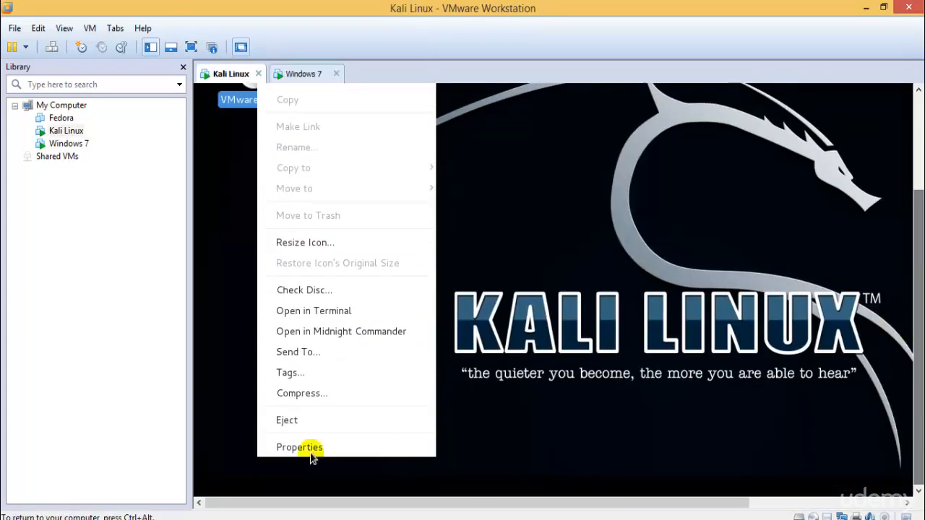
click(301, 419)
click(918, 89)
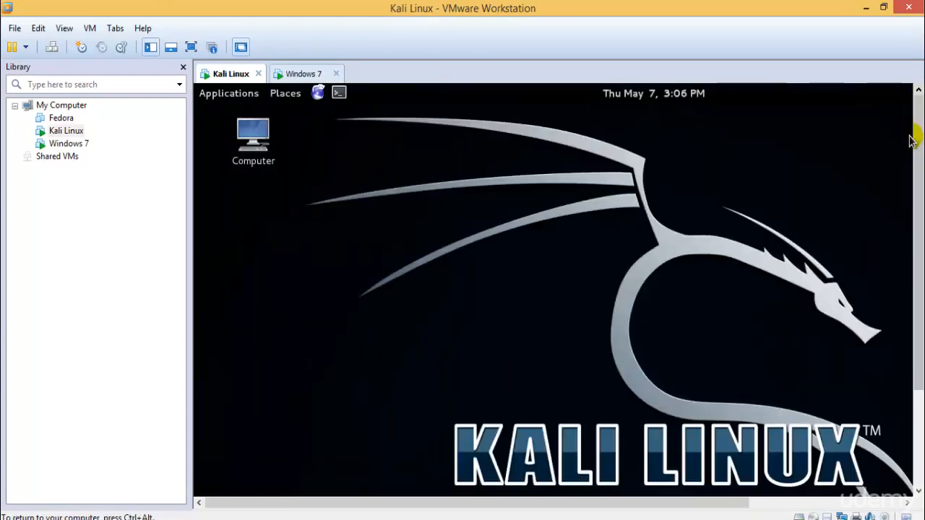
right_click(67, 132)
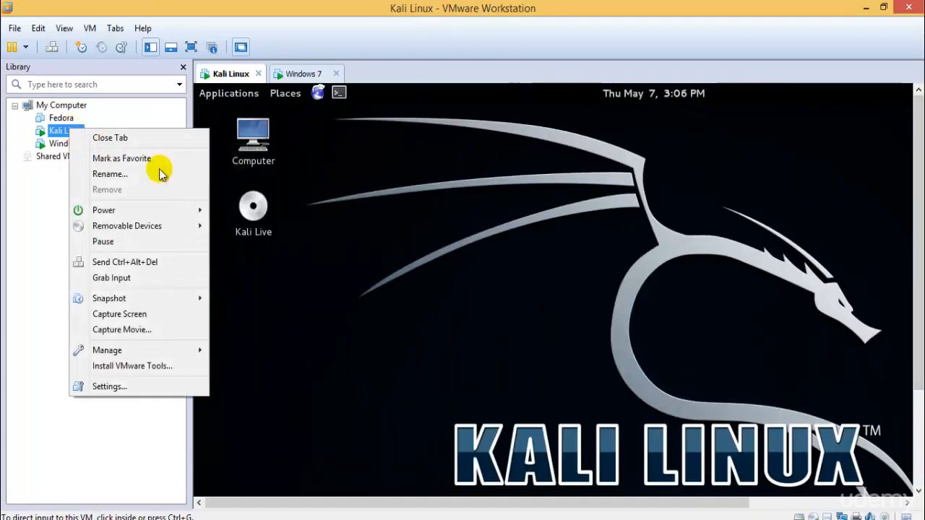
click(253, 209)
right_click(246, 210)
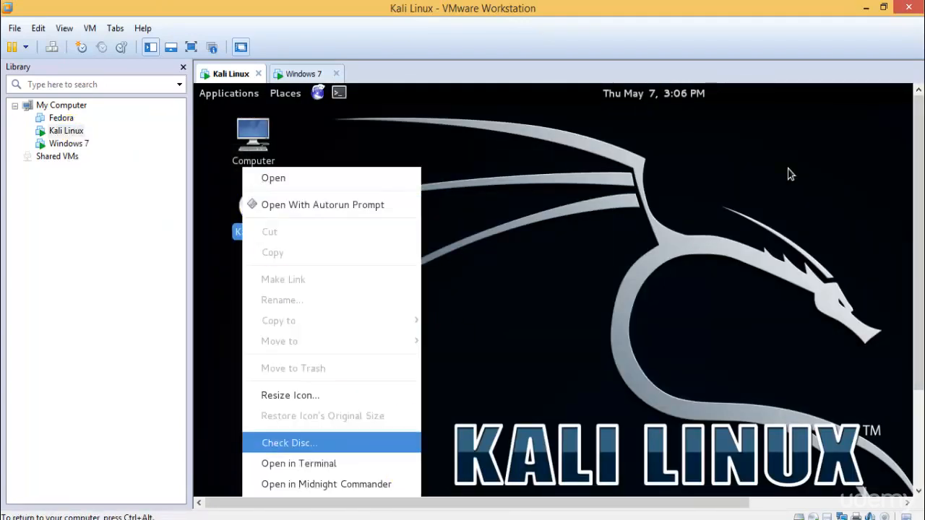
drag(921, 202, 917, 385)
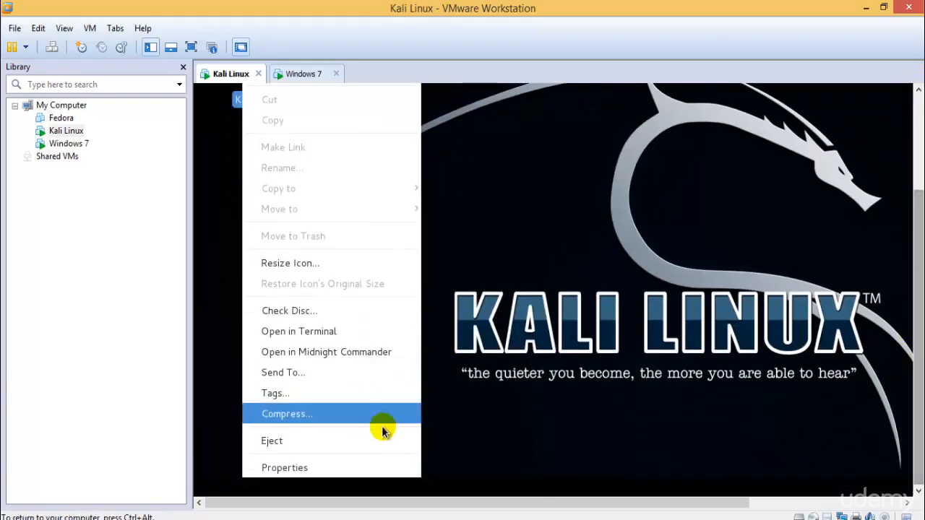
click(357, 440)
- Review the hard disk and CD/DVD entries in the Kali VM settings, then cancel
right_click(65, 133)
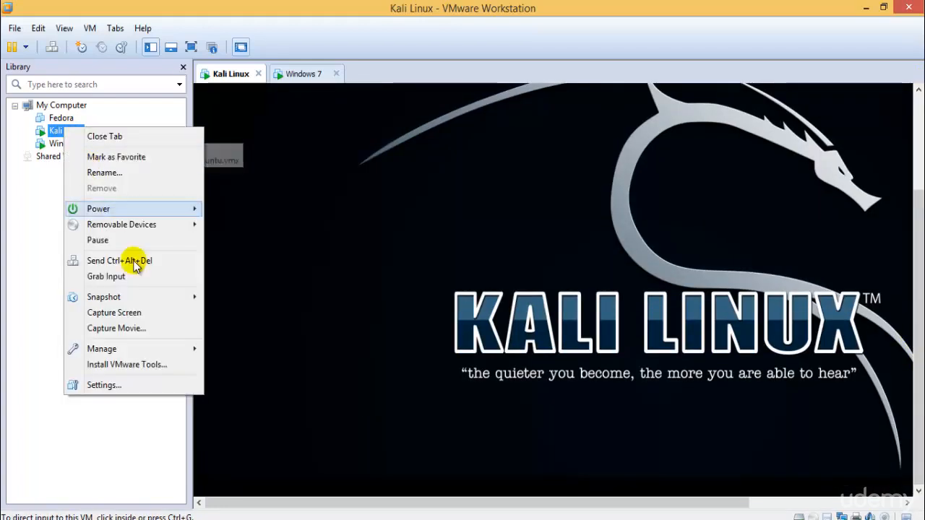
click(149, 378)
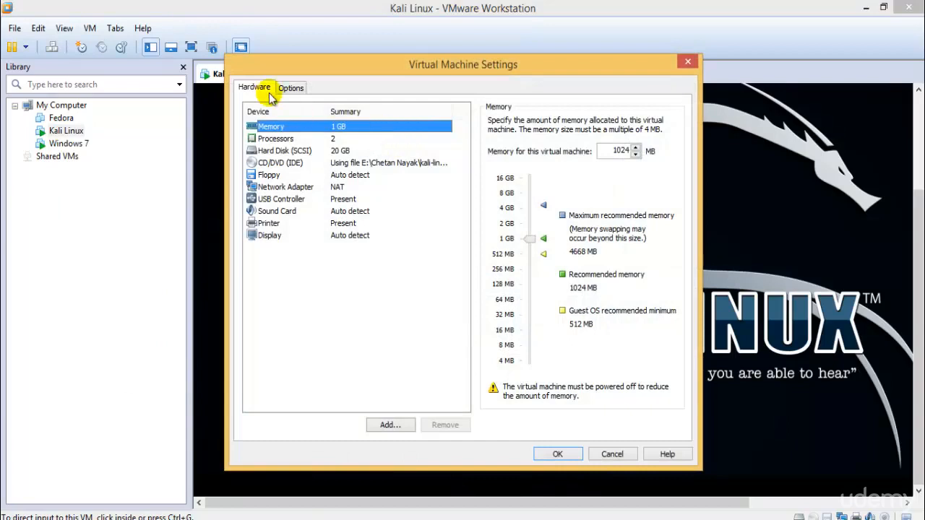
click(296, 151)
click(307, 164)
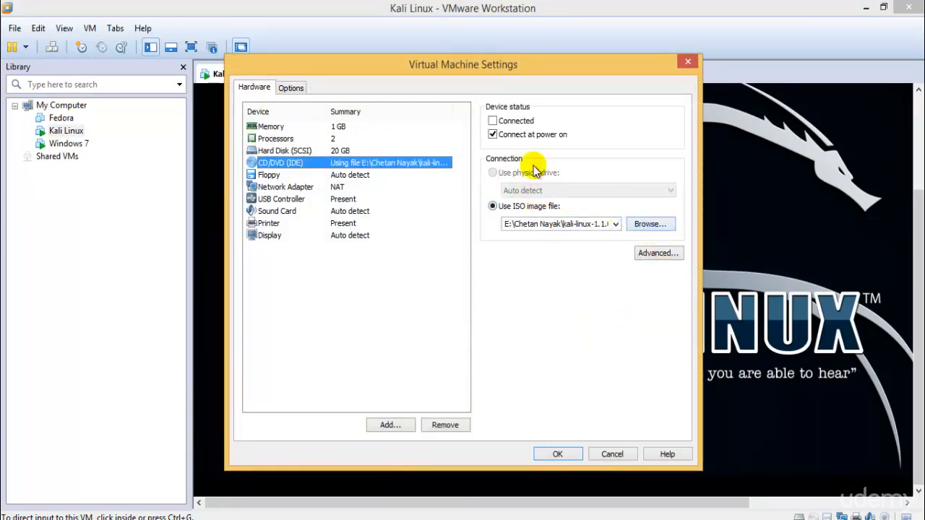
click(611, 454)
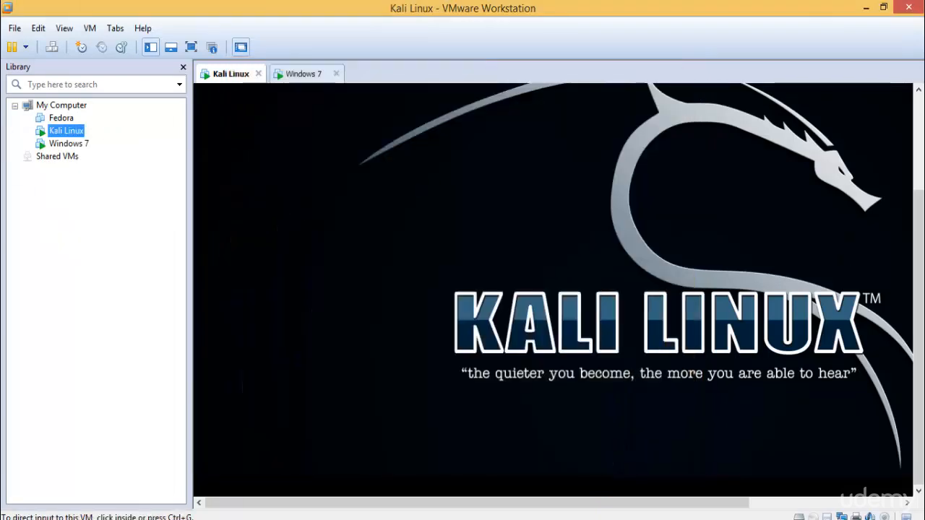
- Run Install VMware Tools on the Kali Linux VM again to mount the tools disc
drag(918, 311, 918, 217)
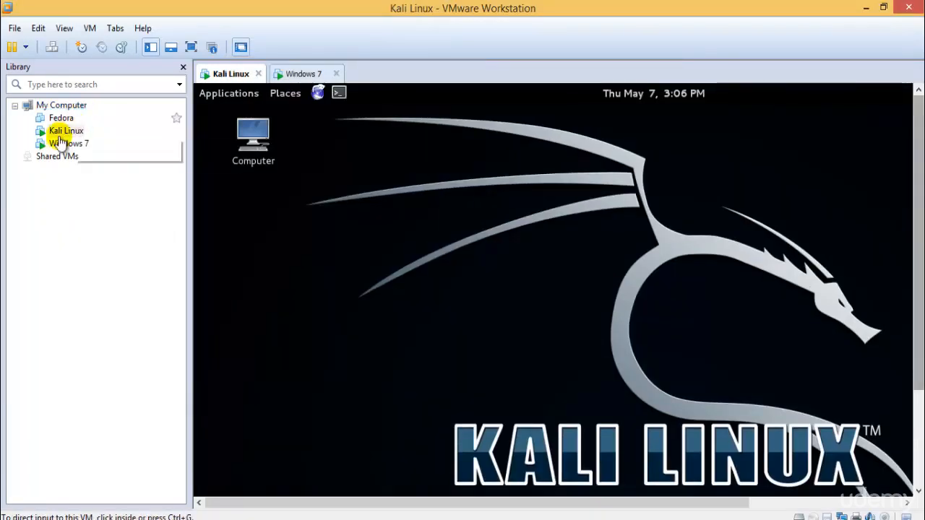
right_click(64, 133)
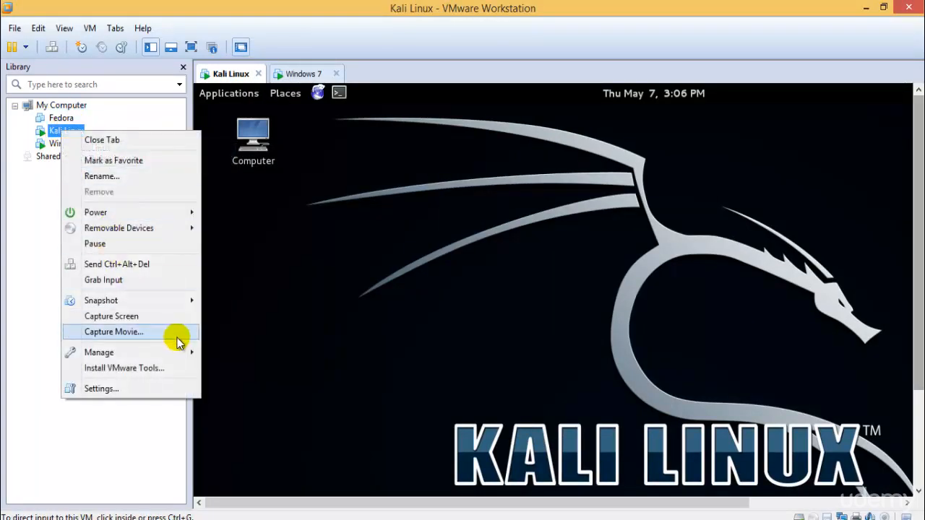
click(176, 365)
click(231, 311)
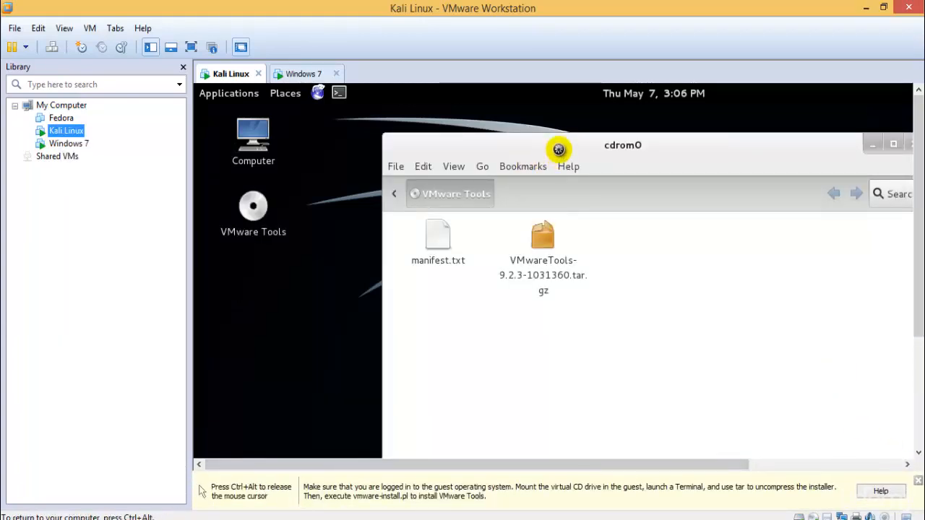
- Select the VMware Tools tarball in cdrom0 and open Computer in a second file window
drag(553, 171, 501, 179)
click(485, 265)
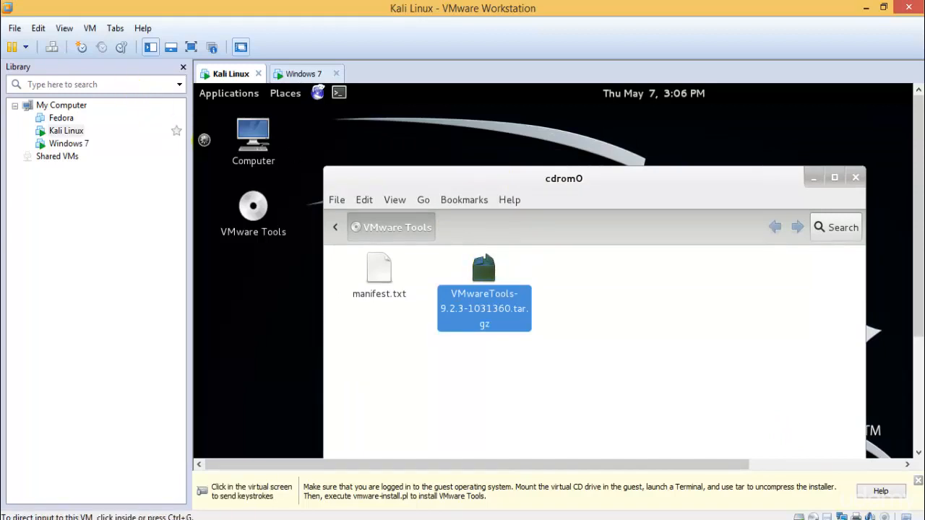
double_click(253, 138)
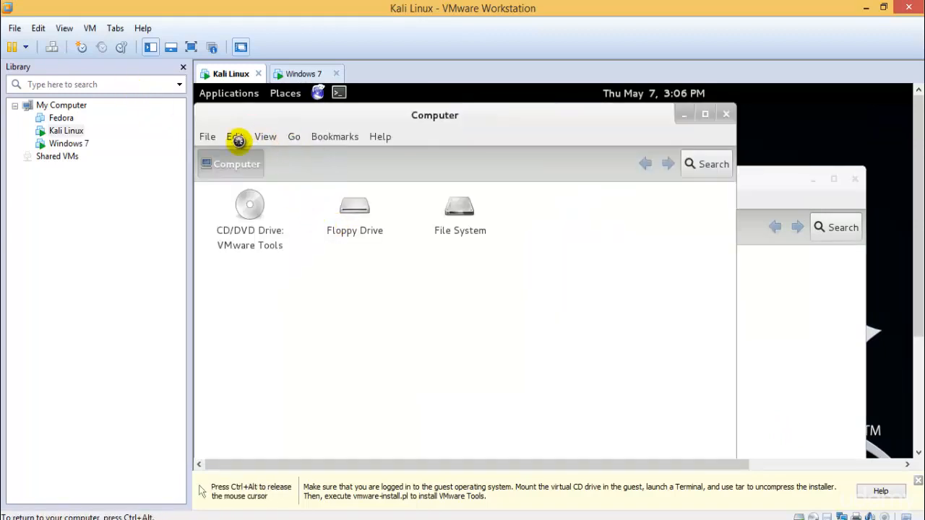
drag(448, 127, 588, 128)
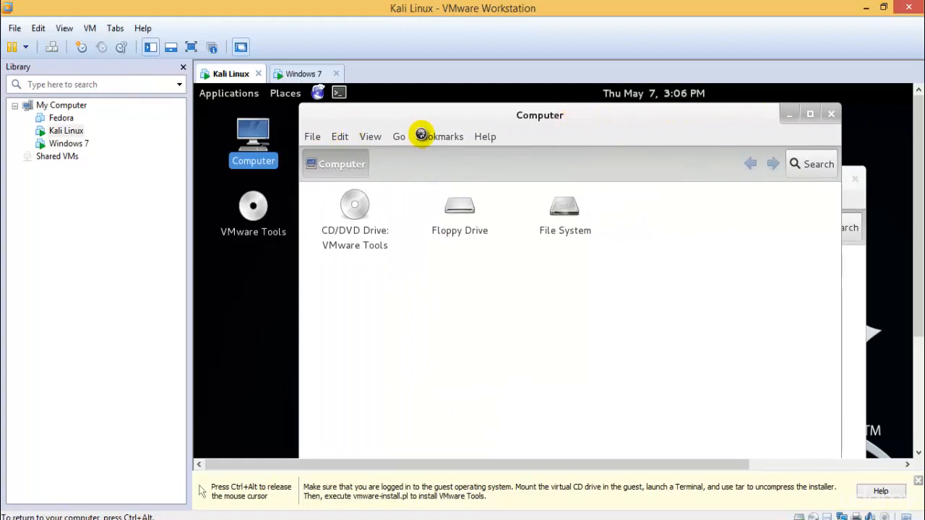
- Turn on the Places sidebar in the Computer file window
click(340, 136)
click(358, 135)
click(369, 134)
mouse_move(380, 203)
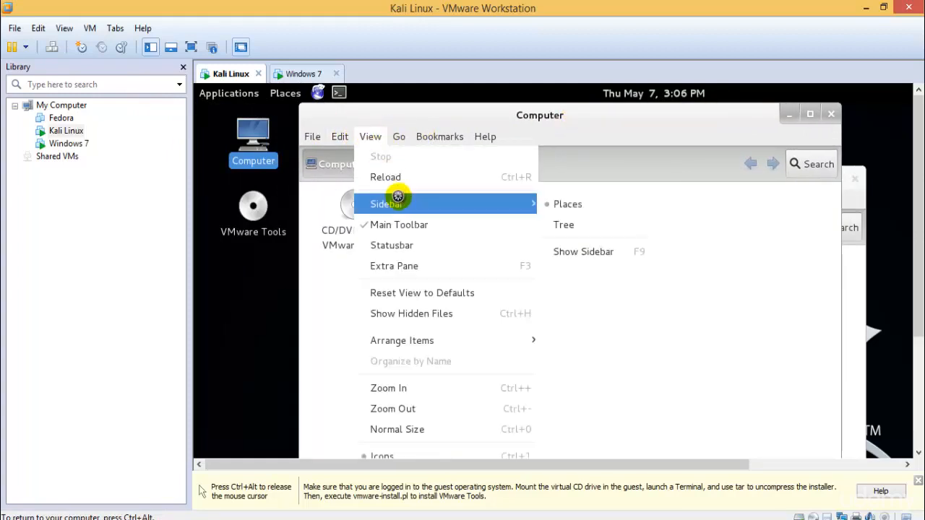
click(576, 252)
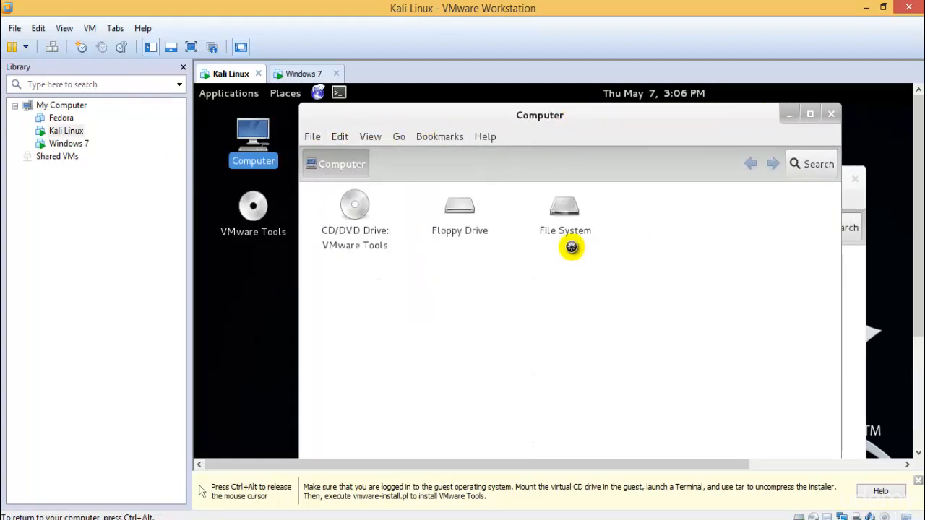
click(370, 136)
mouse_move(448, 204)
click(587, 251)
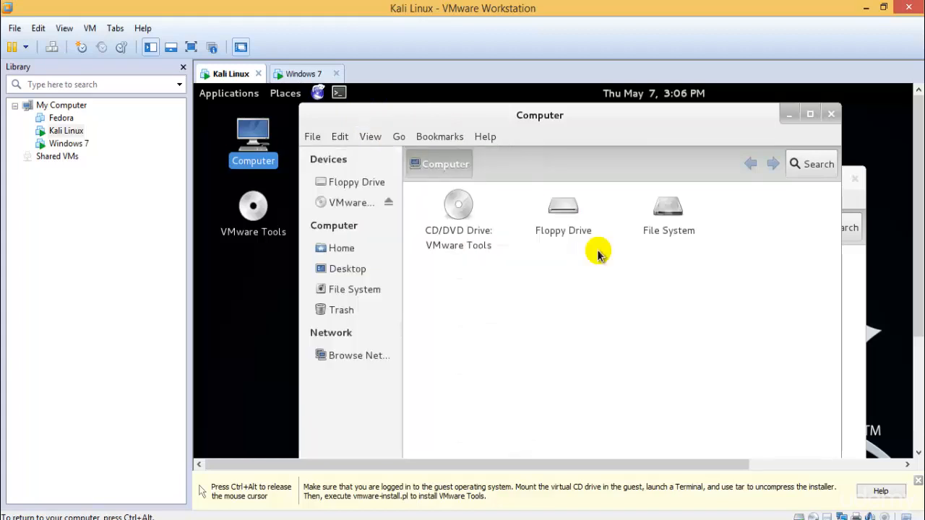
- Paste the VMware Tools archive into Home and close the cdrom0 window
click(342, 248)
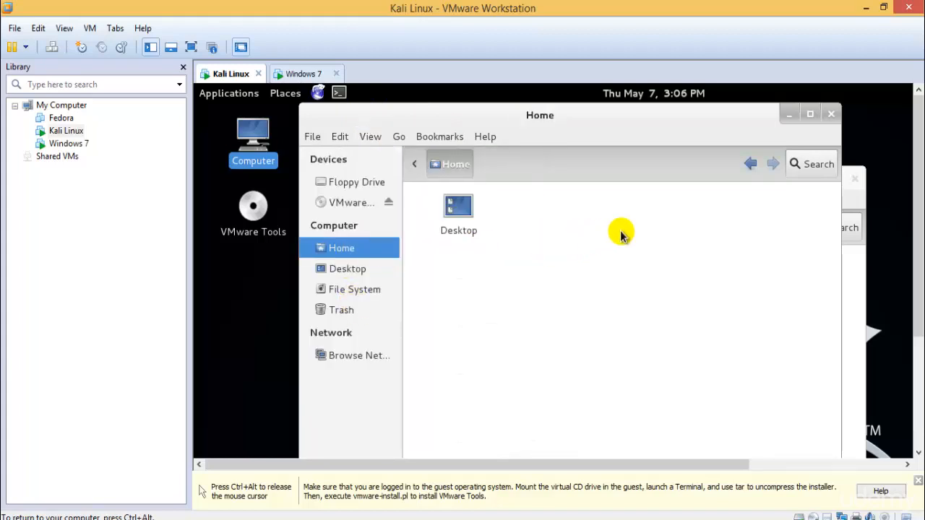
key(ctrl+v)
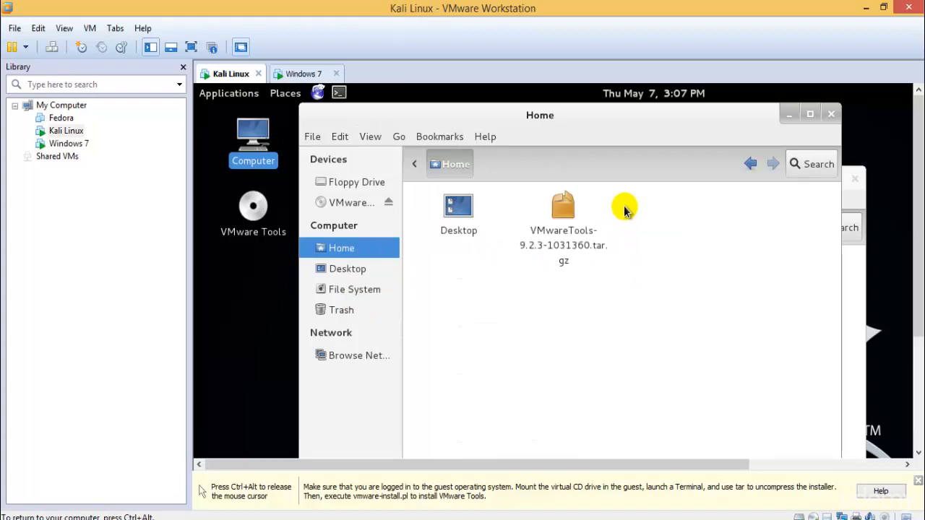
click(849, 280)
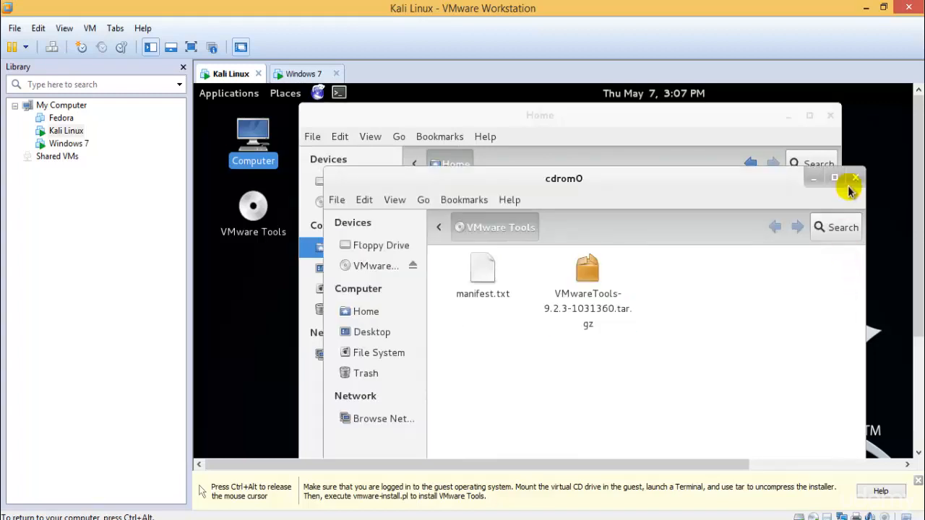
click(853, 179)
click(302, 73)
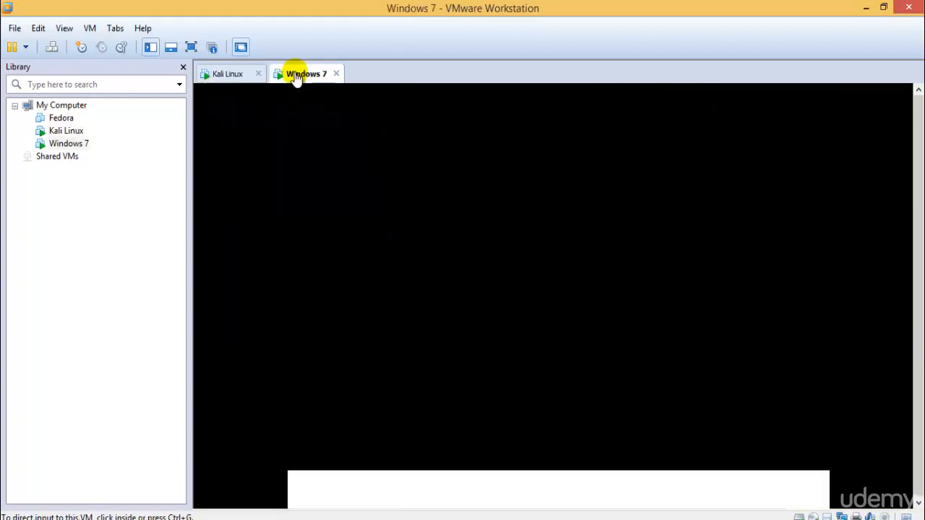
- Skip the Windows 7 OEM step and dismiss the logon failure message, then return to Kali
click(569, 330)
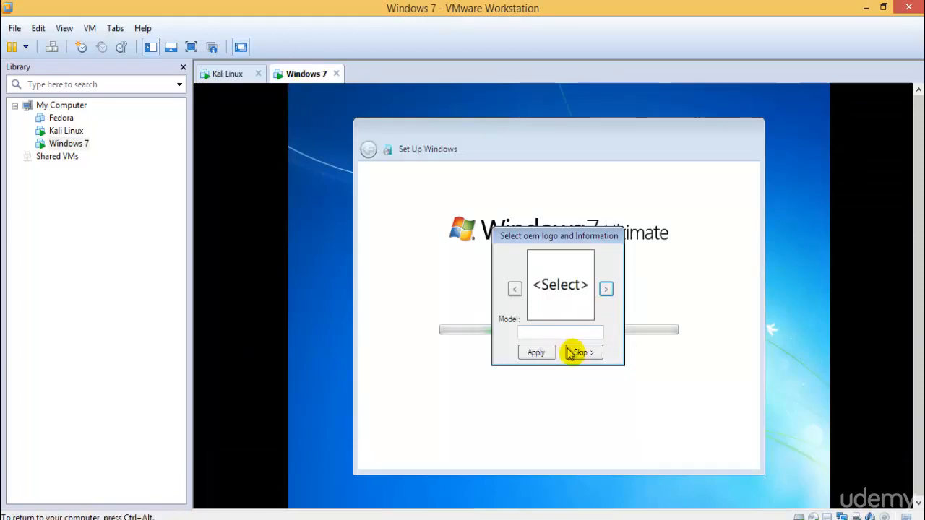
click(581, 352)
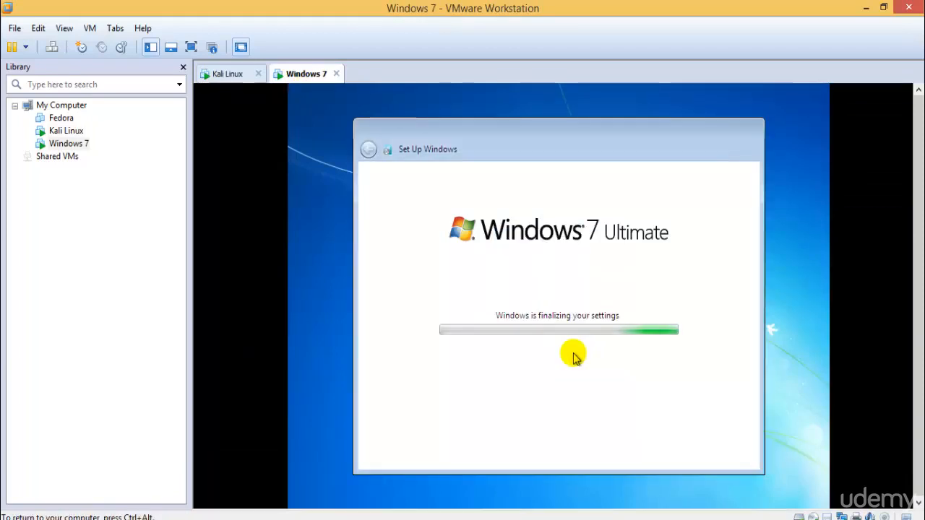
key(ctrl+alt)
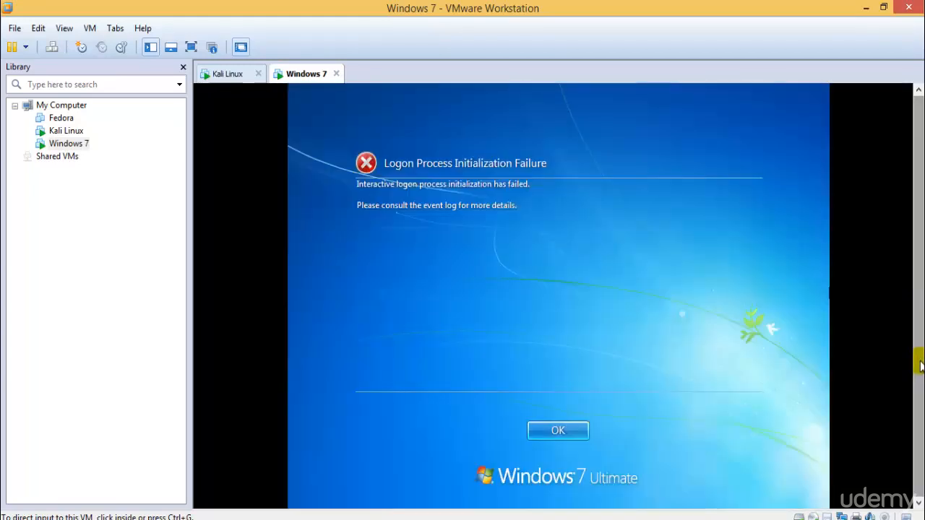
click(512, 363)
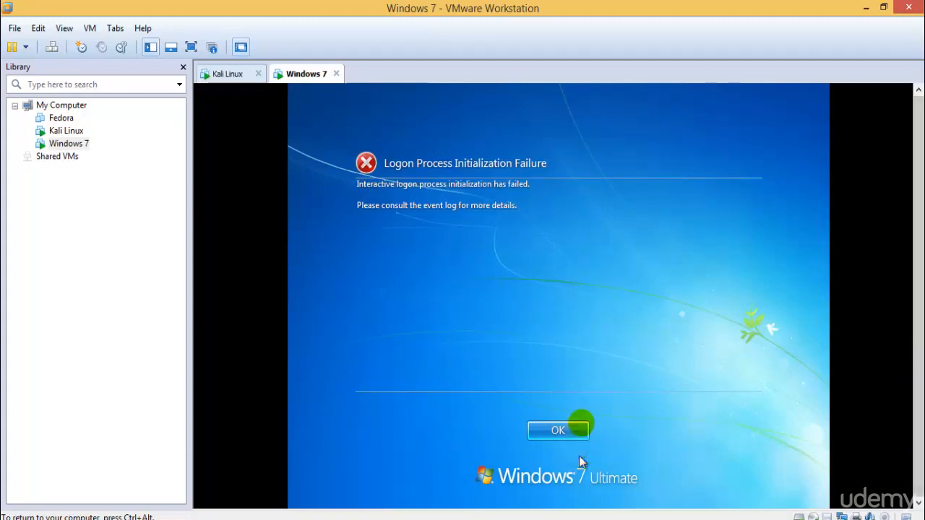
click(583, 428)
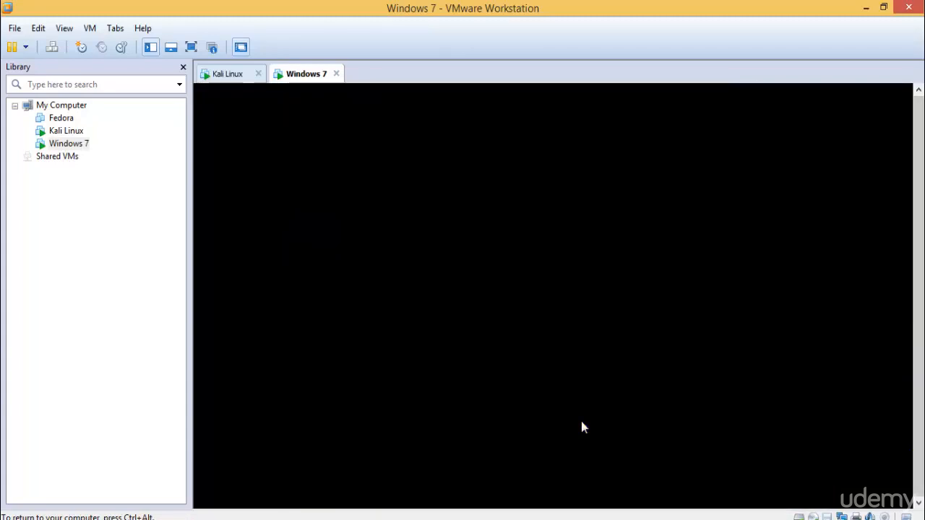
click(233, 77)
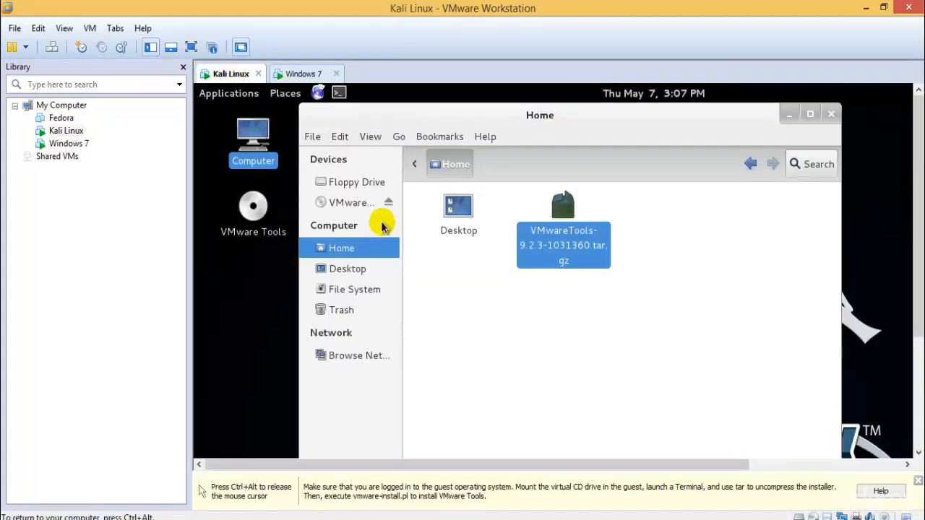
- Put Kali in full screen and close the Home window and terminal, cancelling the archive deletion
click(190, 47)
click(458, 244)
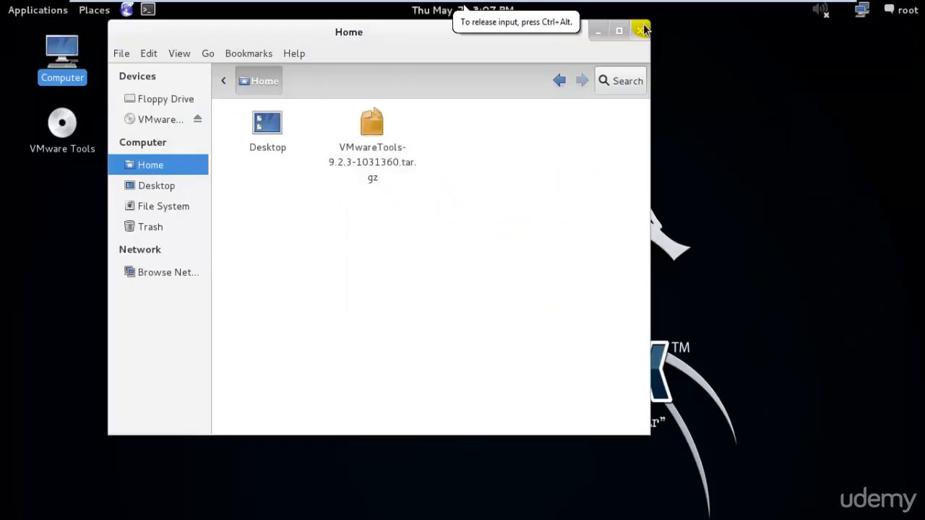
click(643, 29)
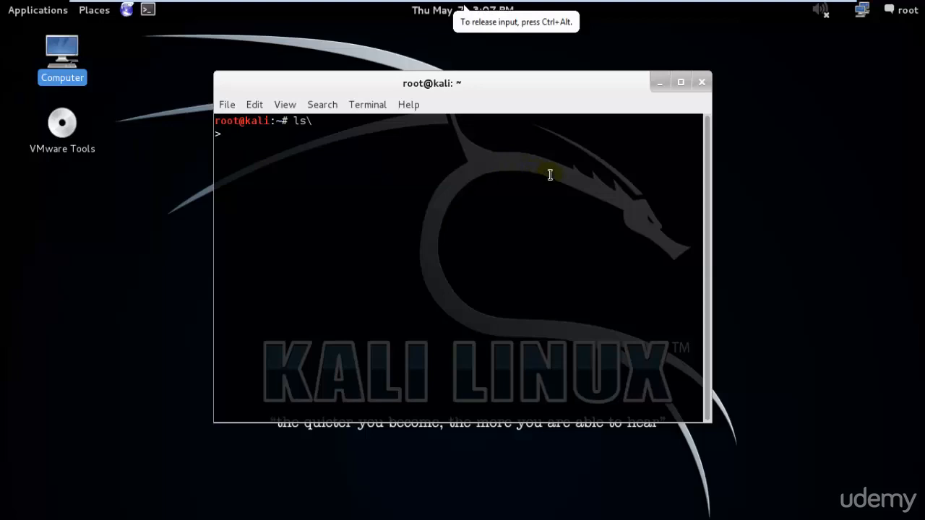
click(714, 205)
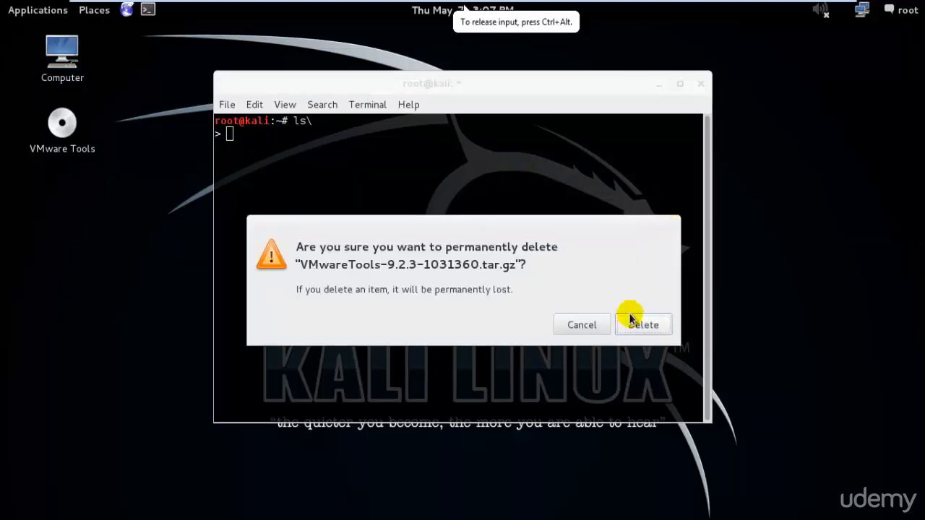
click(593, 326)
click(700, 85)
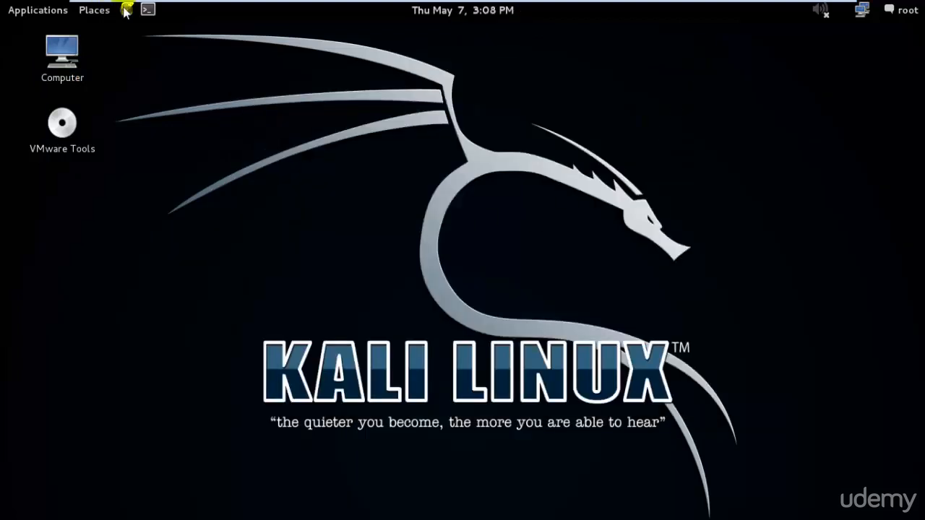
- In a new terminal, run ls and pwd to confirm /root, then chmod +x VMwareTools-9.2.3-1031360.tar.gz
click(148, 9)
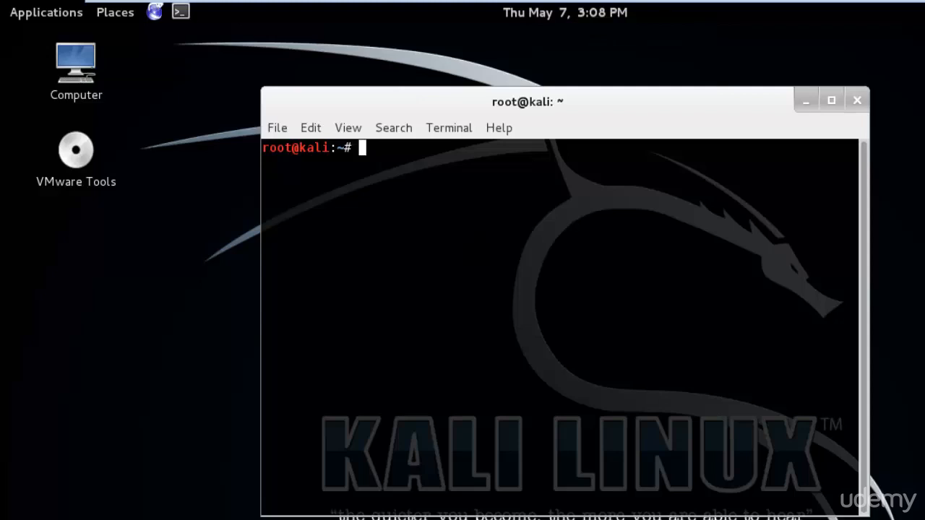
key(Return)
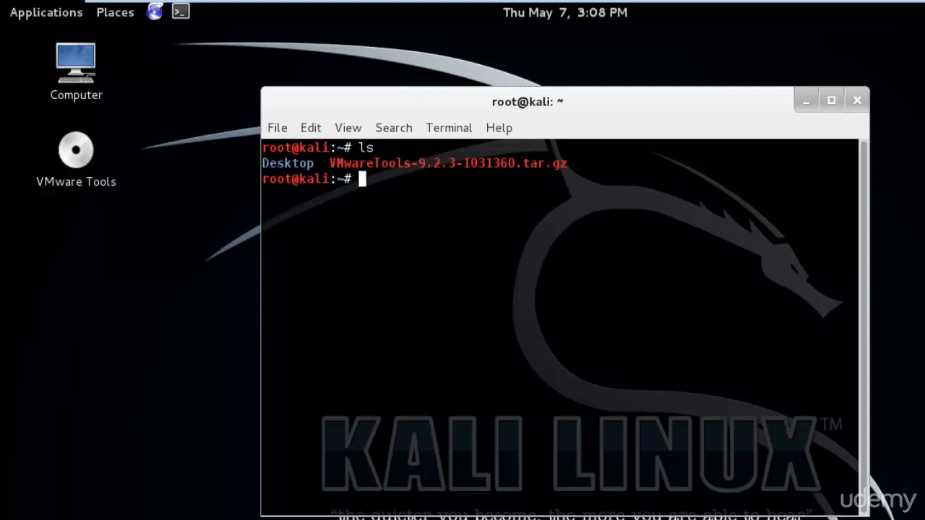
text(pwd)
key(Return)
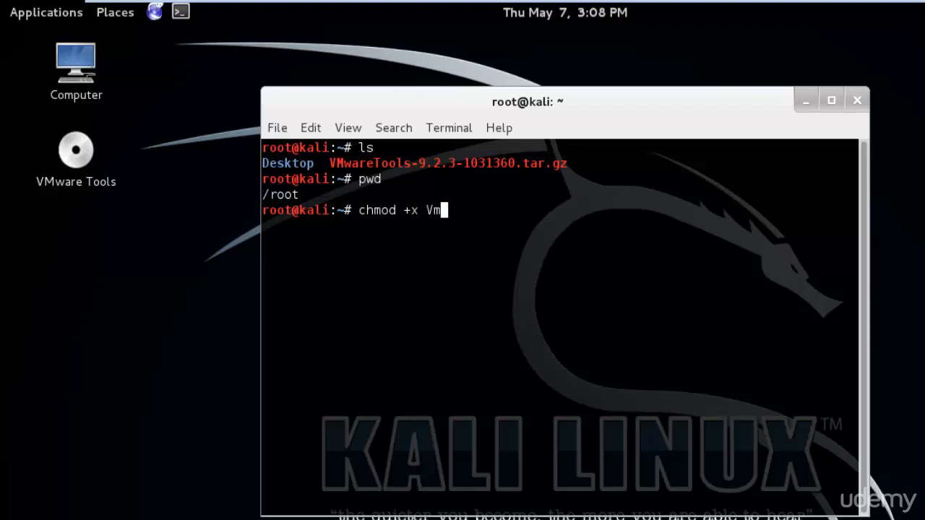
key(Tab)
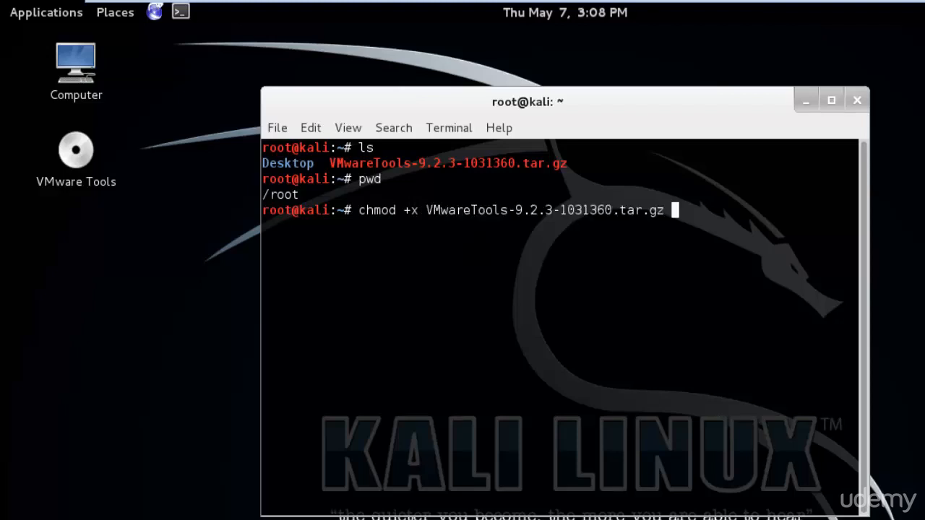
key(Return)
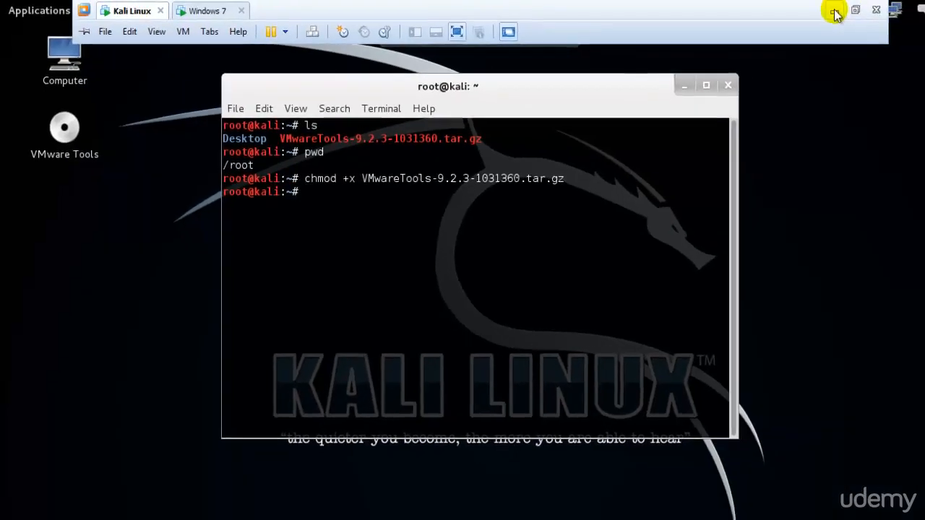
- Leave full screen, switch to the Windows 7 VM and open its Screen Resolution settings
click(834, 12)
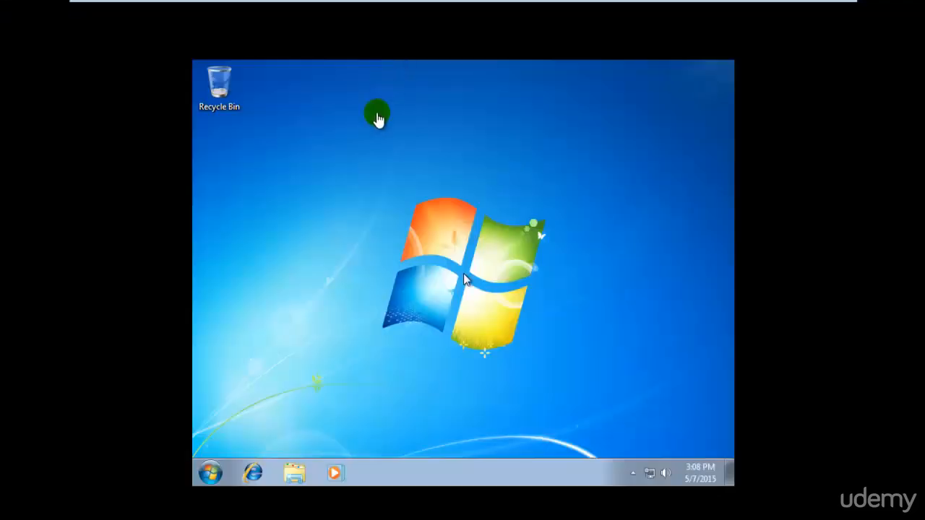
click(268, 433)
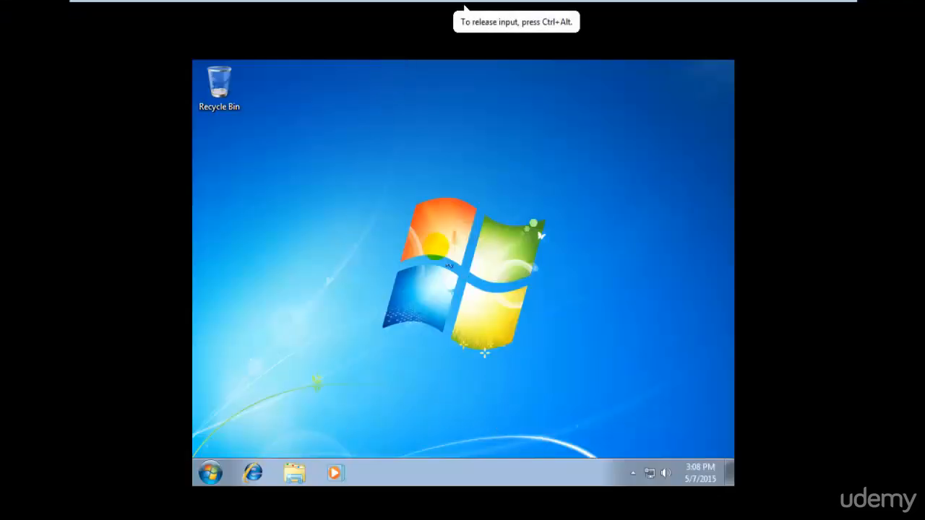
right_click(439, 246)
click(494, 393)
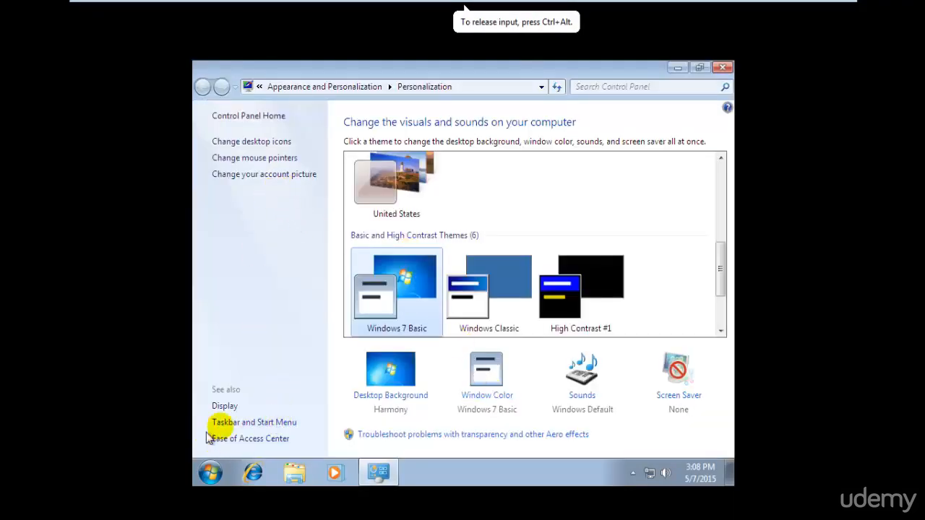
click(226, 407)
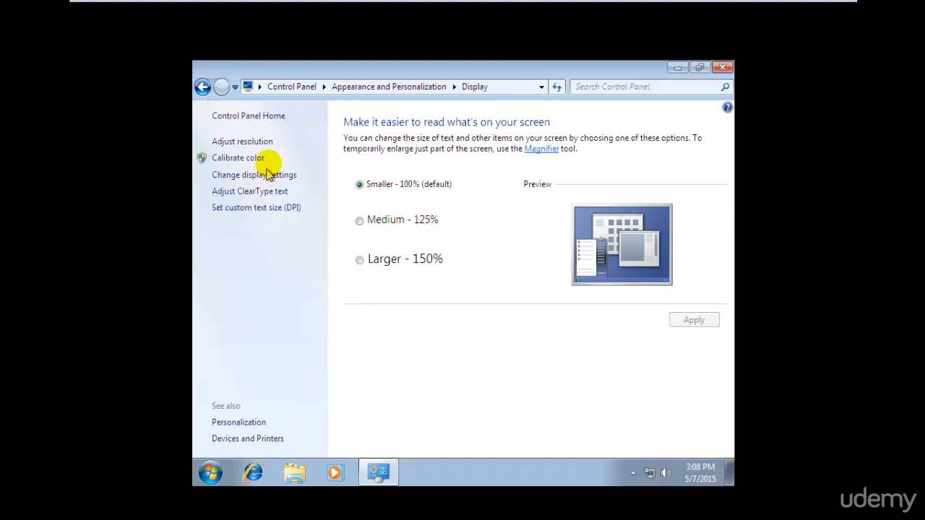
click(262, 145)
- Raise the resolution from 800 × 600 to 1366 × 768, apply and keep it, then close settings
click(380, 263)
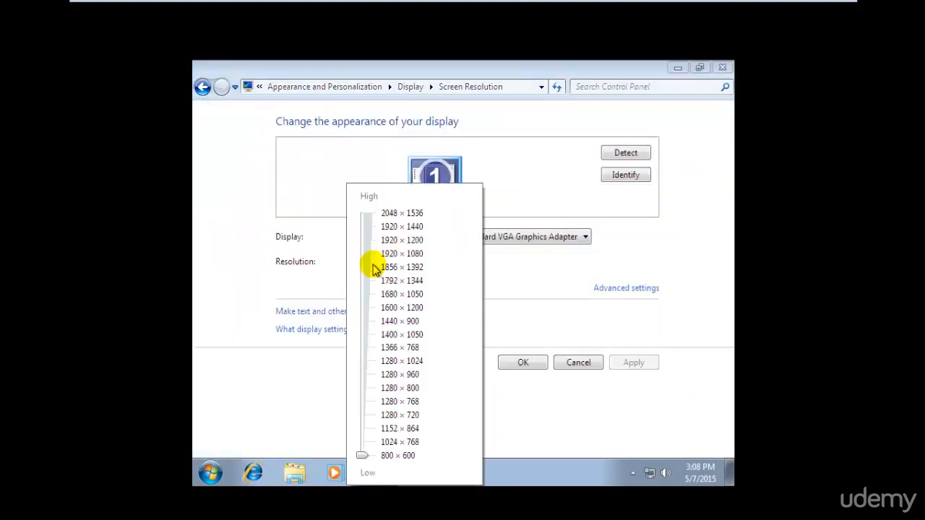
drag(359, 455, 363, 348)
click(618, 347)
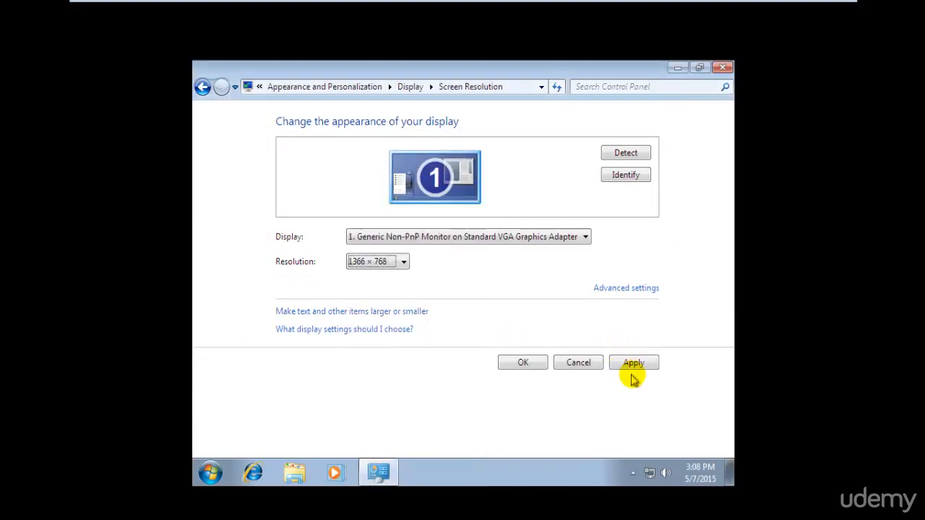
click(631, 364)
click(481, 254)
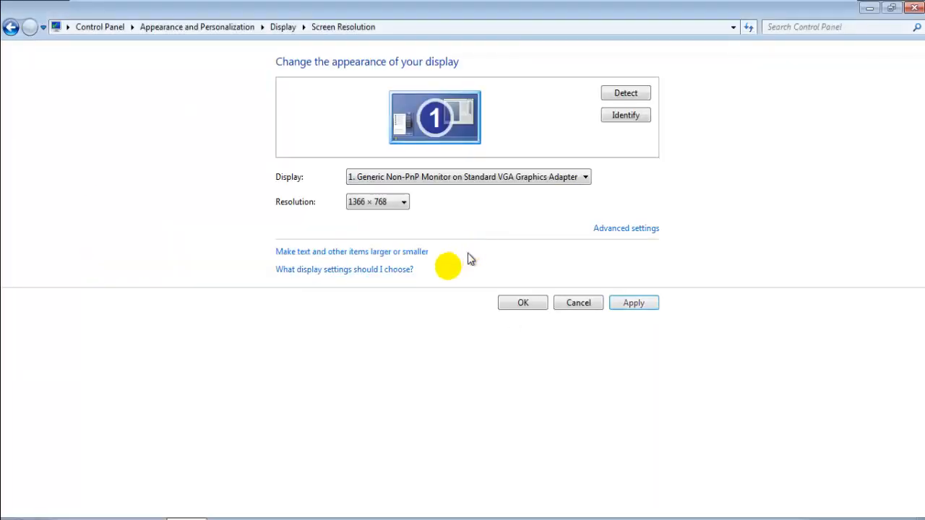
click(523, 303)
click(913, 7)
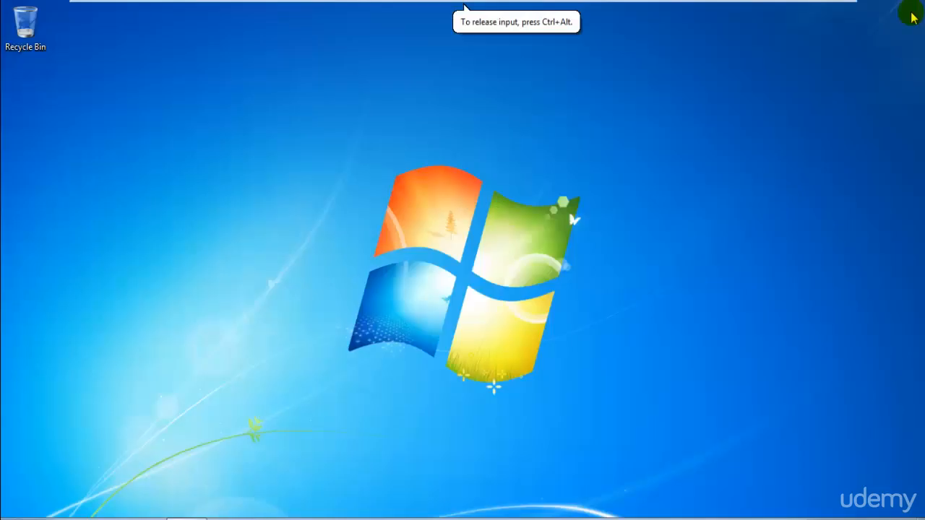
- Search for and open Windows Defender, look at its help options, then close it
key(super)
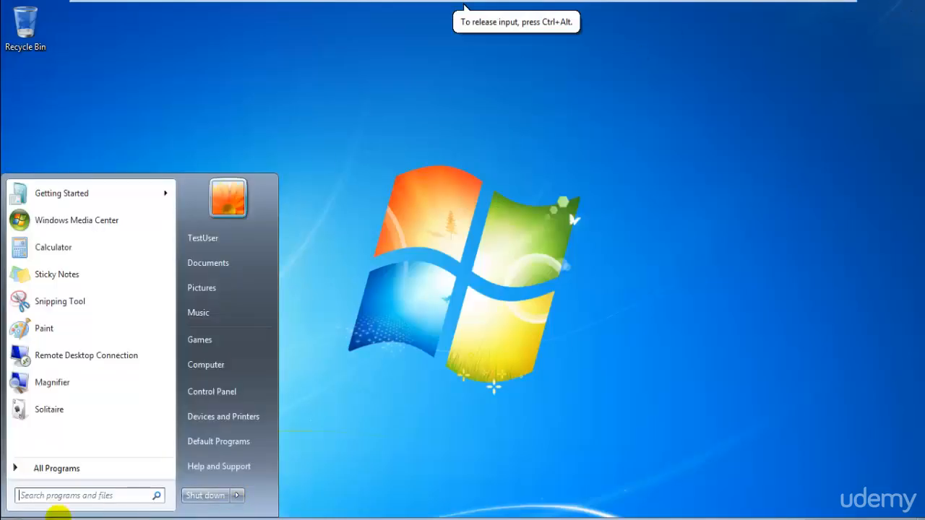
click(105, 497)
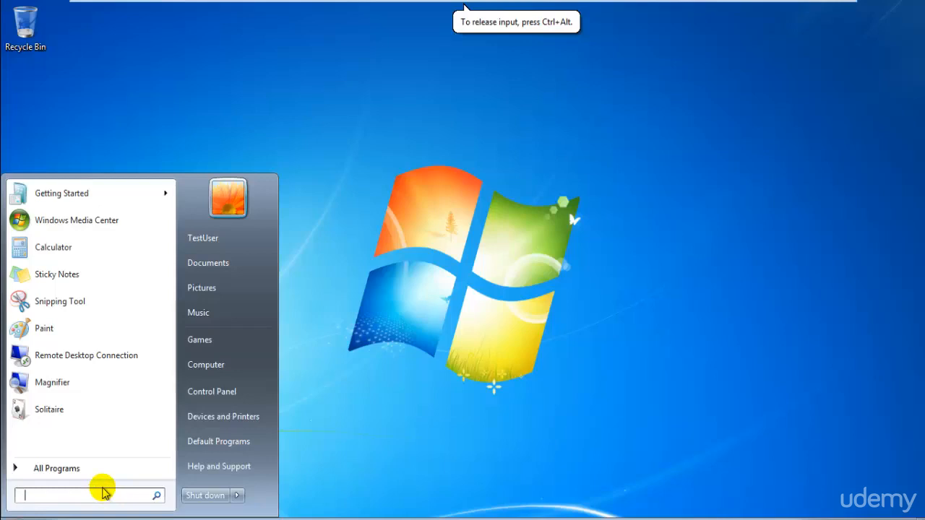
text(window)
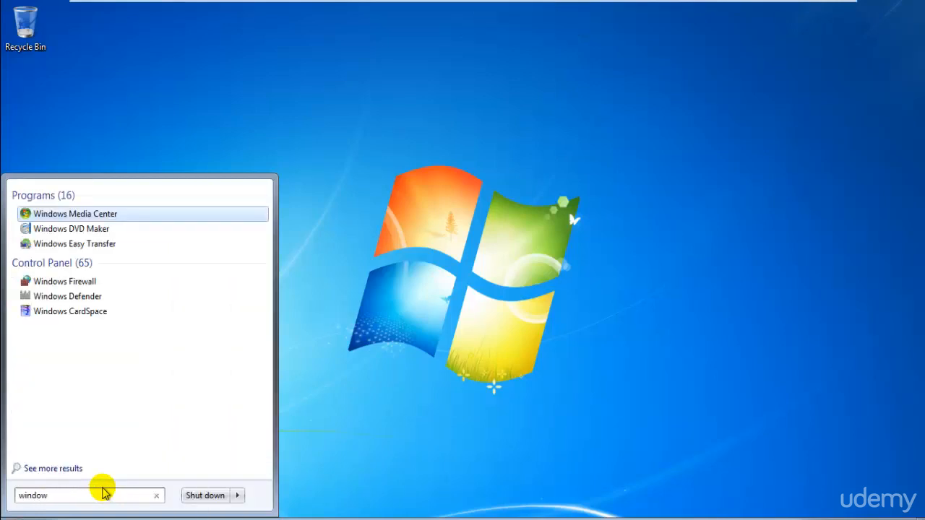
key(BackSpace)
key(BackSpace)
key(BackSpace)
key(BackSpace)
key(BackSpace)
text(defen)
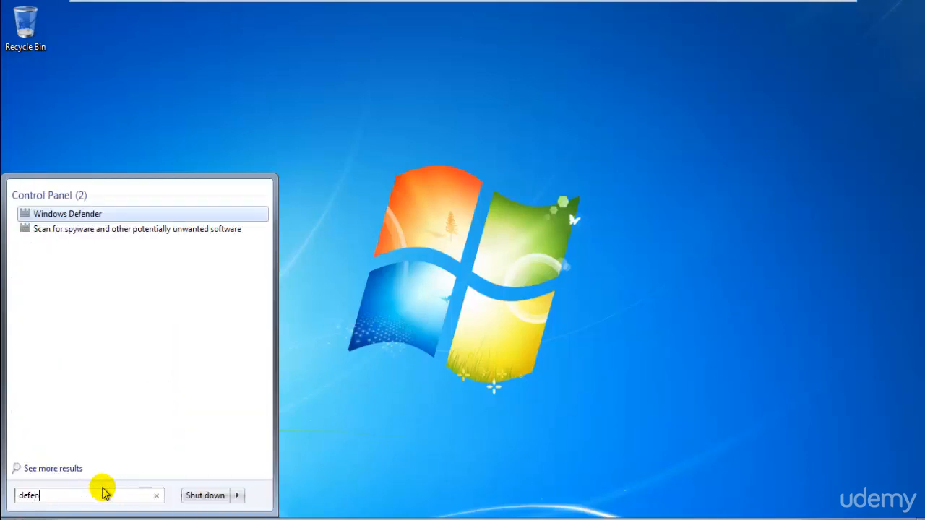
key(Return)
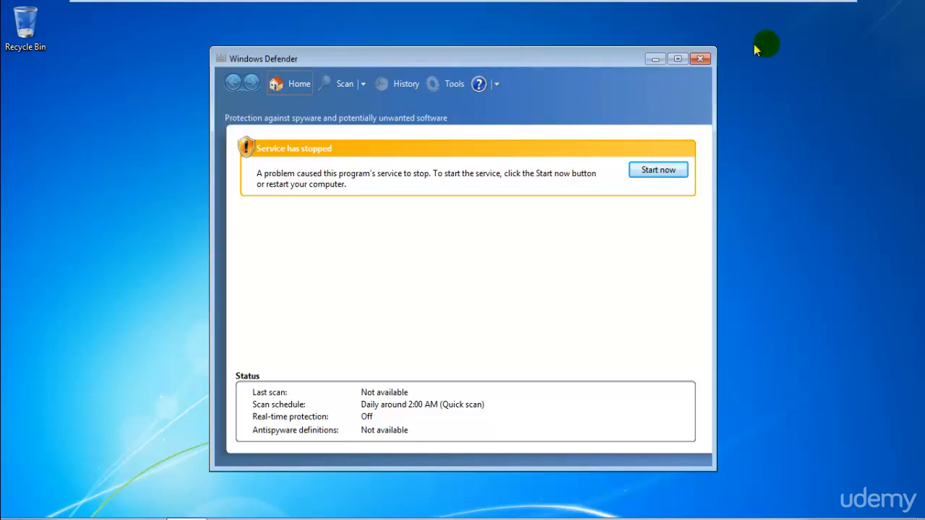
click(496, 85)
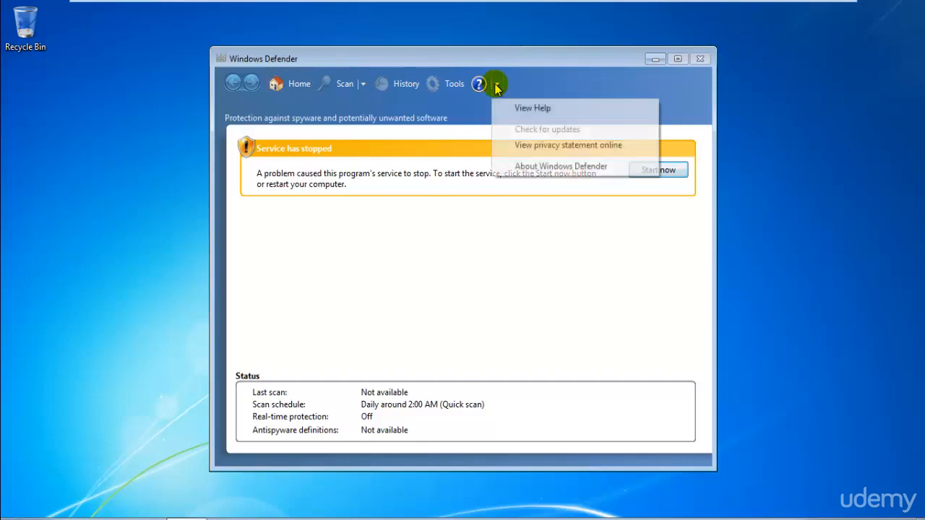
click(497, 86)
click(497, 86)
click(427, 382)
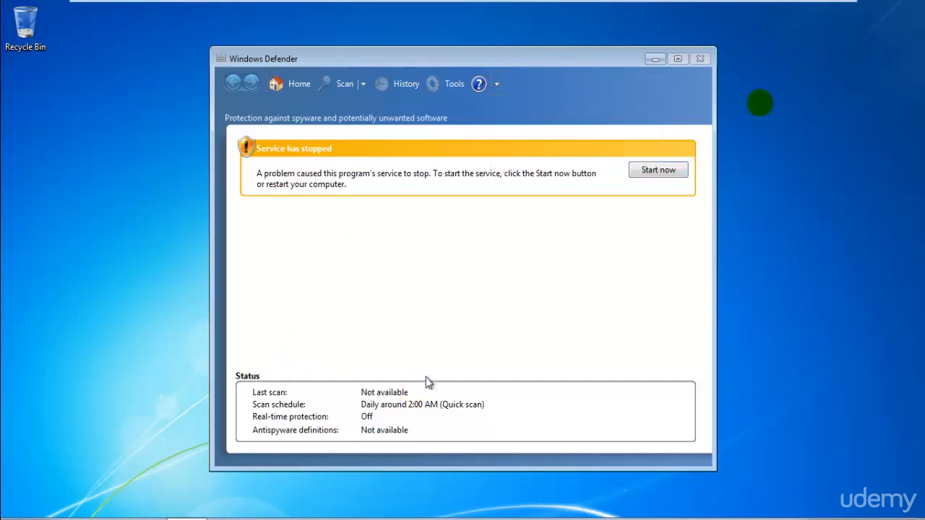
click(705, 64)
- Shut down Windows 7 from the Start menu and exit VMware's full-screen view
click(16, 519)
click(200, 498)
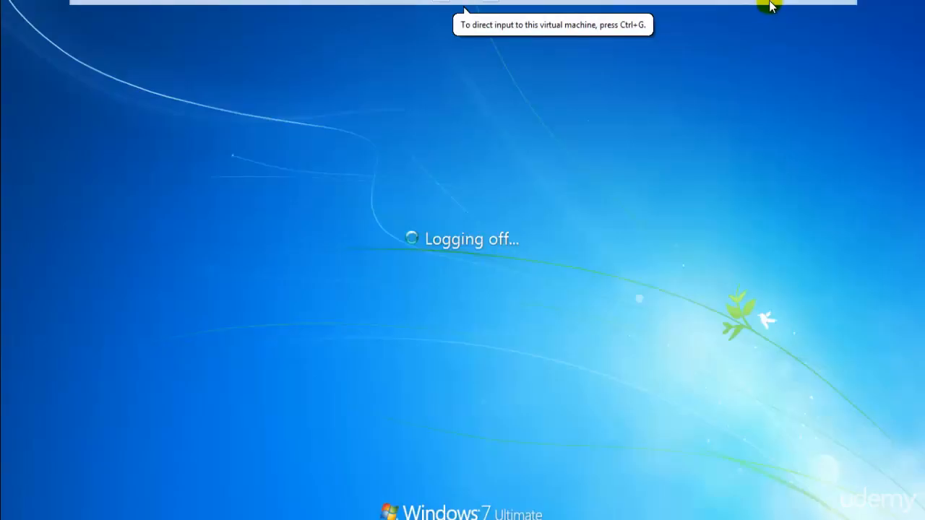
mouse_move(770, 5)
click(832, 11)
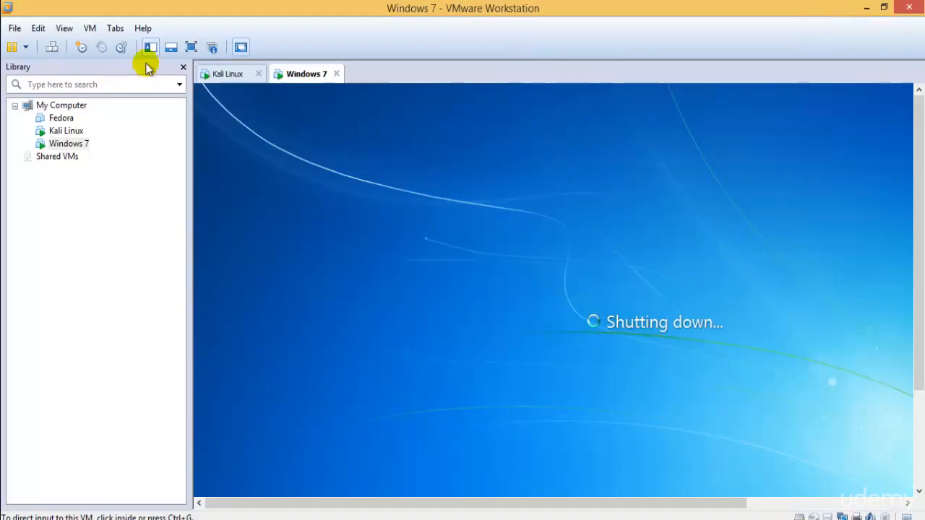
- Switch to Kali in full screen and run tar -xf VMwareTools-9.2.3-1031360.tar.gz
click(232, 81)
click(191, 47)
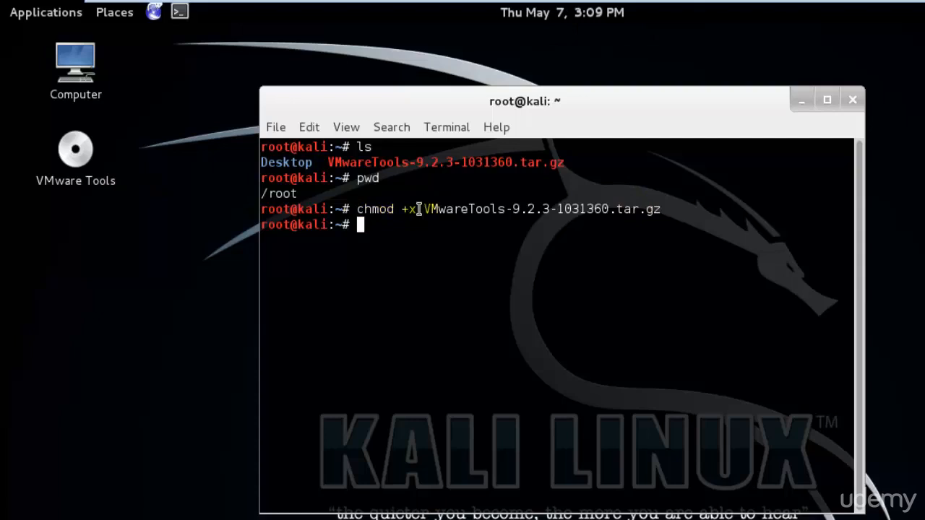
drag(357, 210, 420, 210)
click(436, 290)
drag(427, 210, 652, 210)
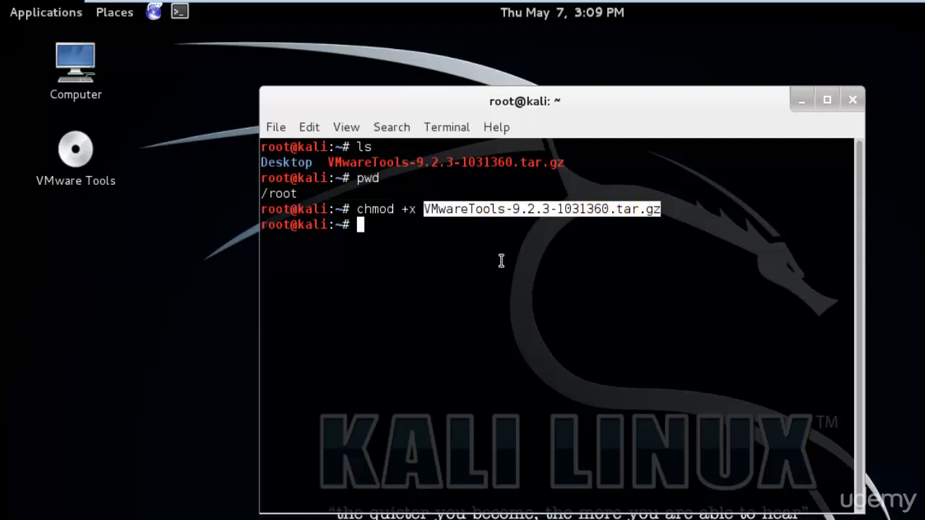
text(tar -xf)
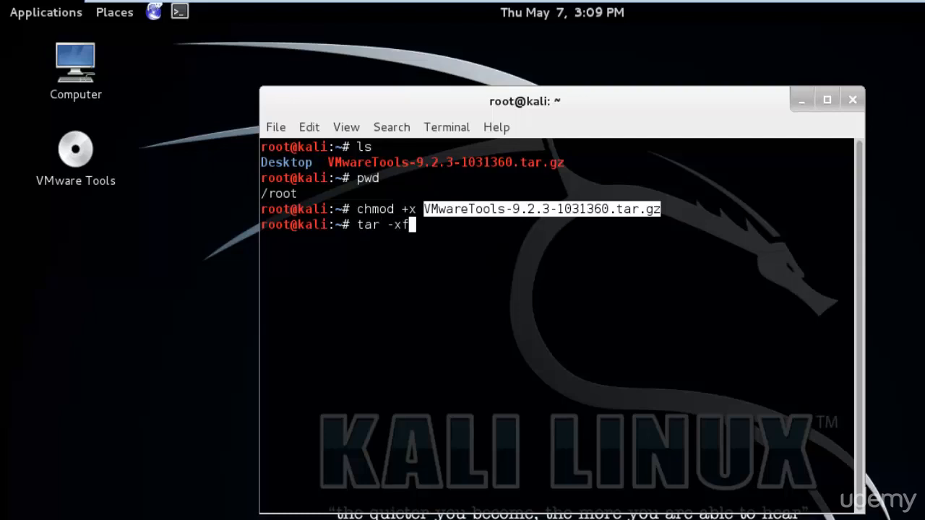
text( VM)
key(Tab)
key(Return)
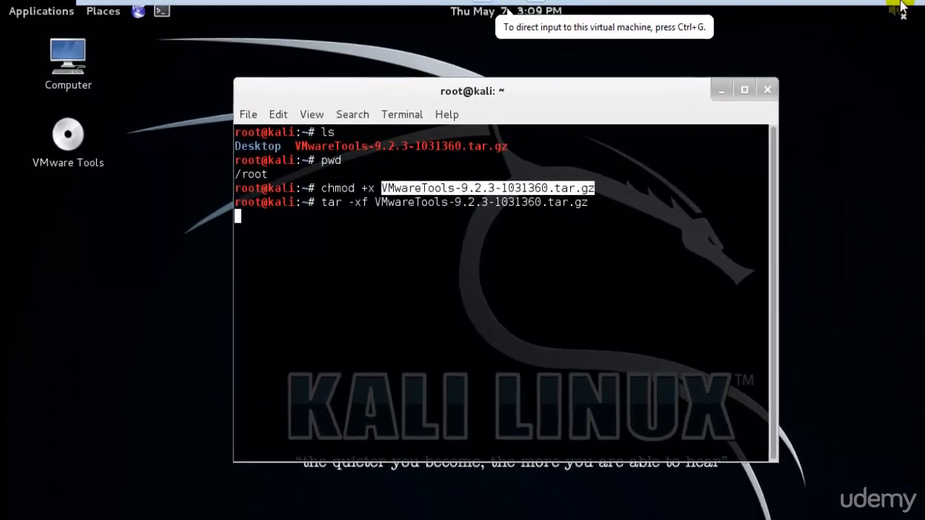
- Close the Windows 7 tab and return Kali to full screen
click(896, 9)
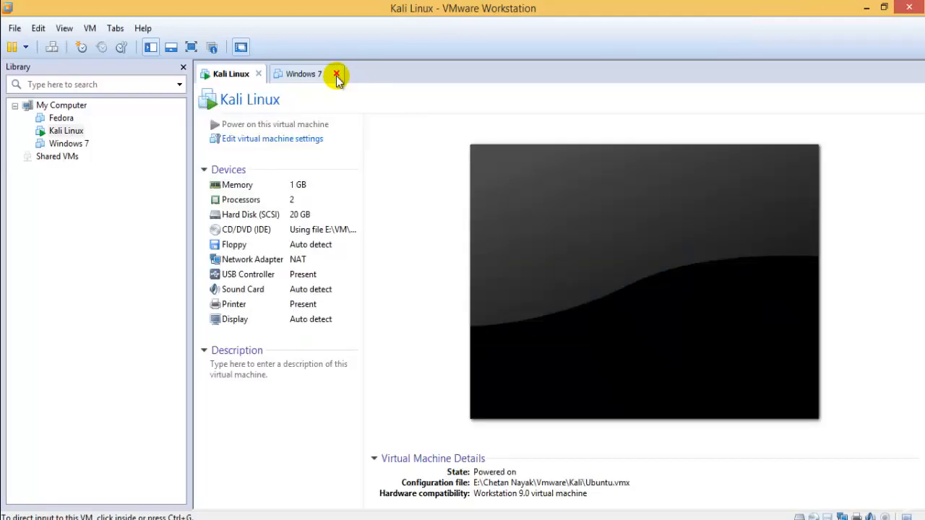
click(336, 75)
click(191, 47)
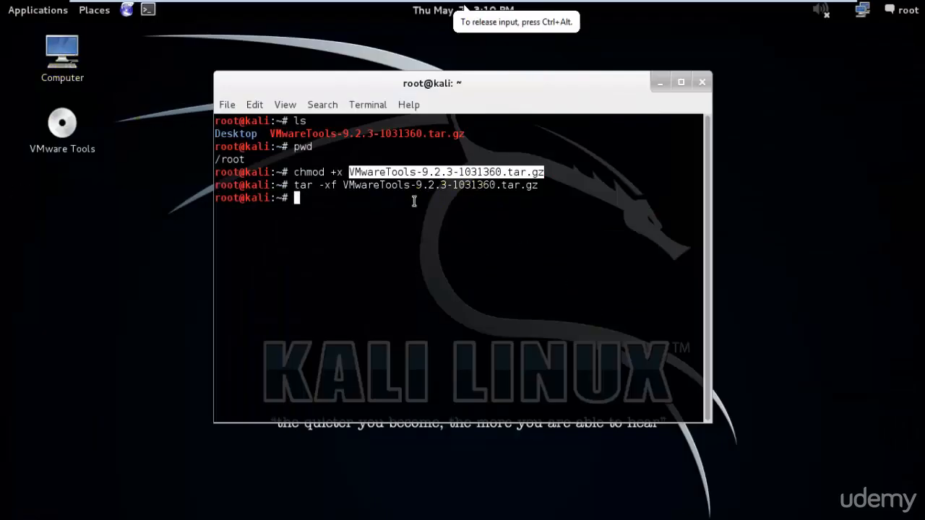
- Browse Home to the extracted vmware-tools-distrib folder in the file manager, then close it
drag(295, 187, 703, 186)
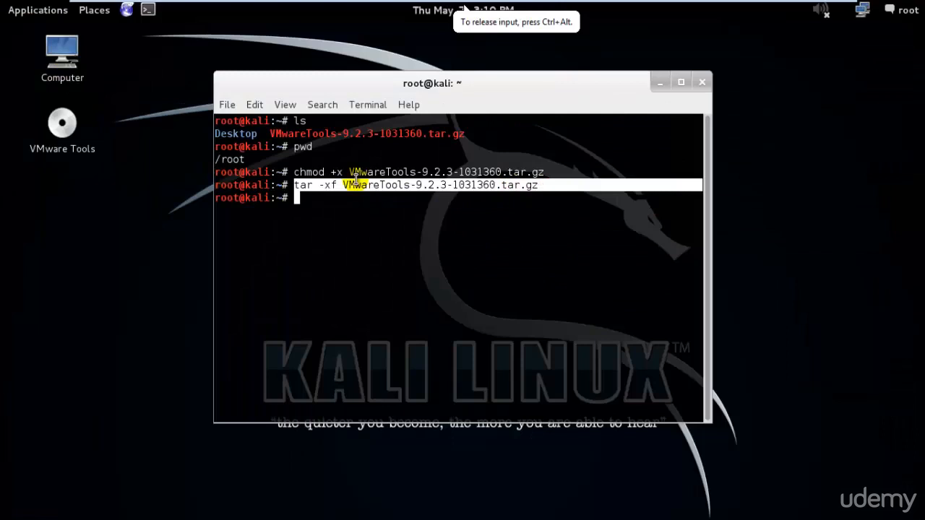
double_click(66, 49)
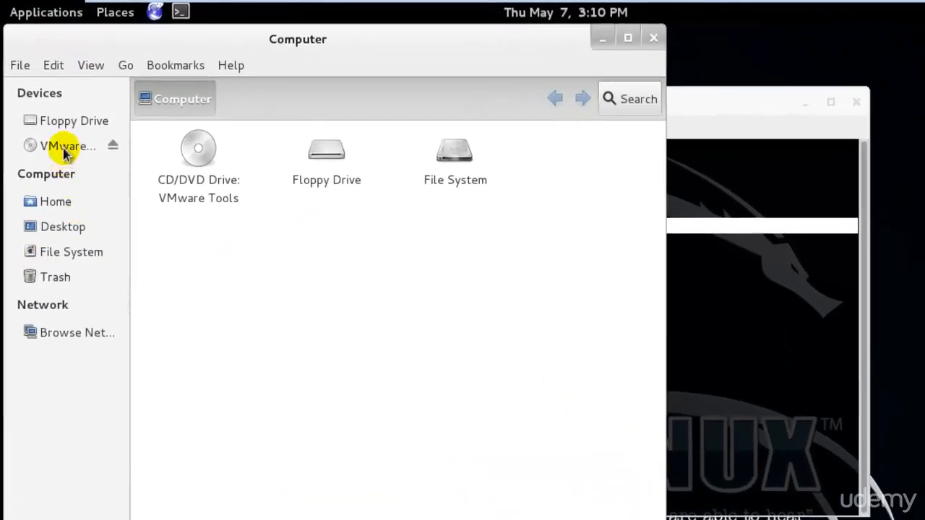
click(55, 199)
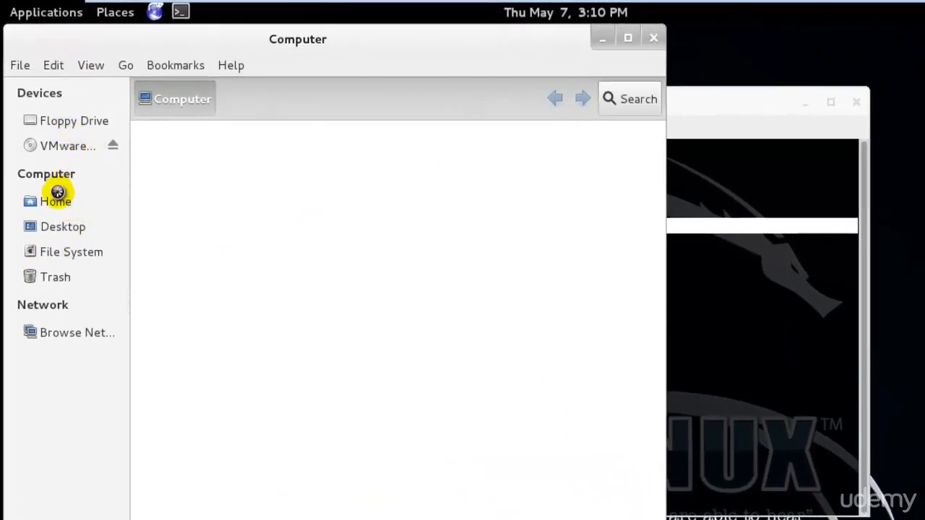
click(438, 196)
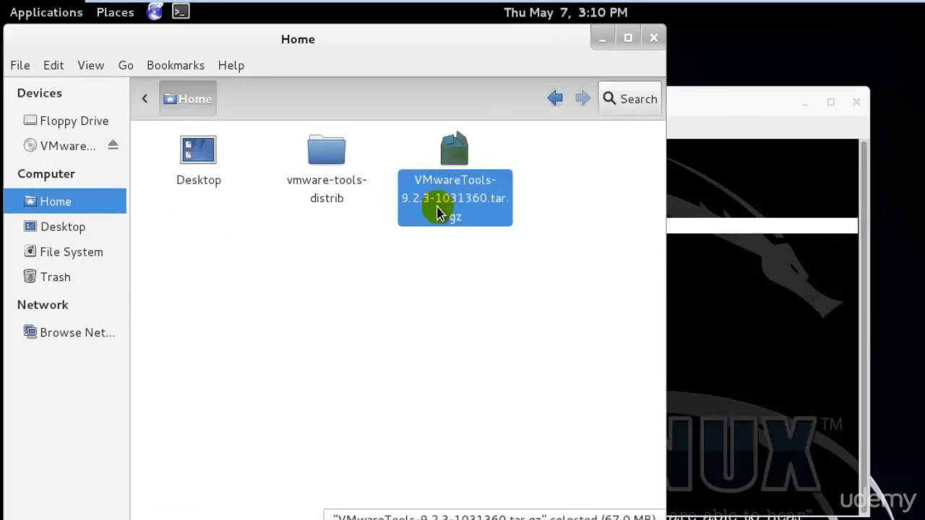
double_click(334, 186)
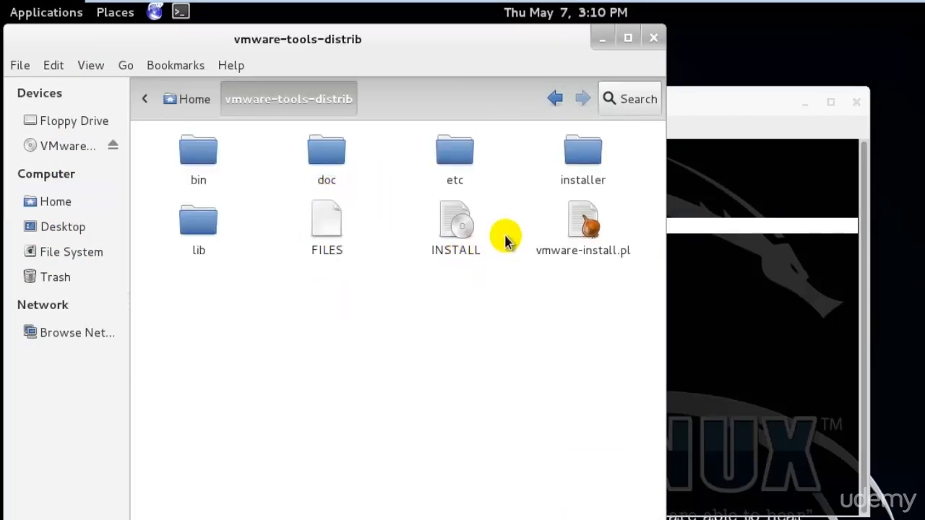
click(173, 99)
double_click(326, 135)
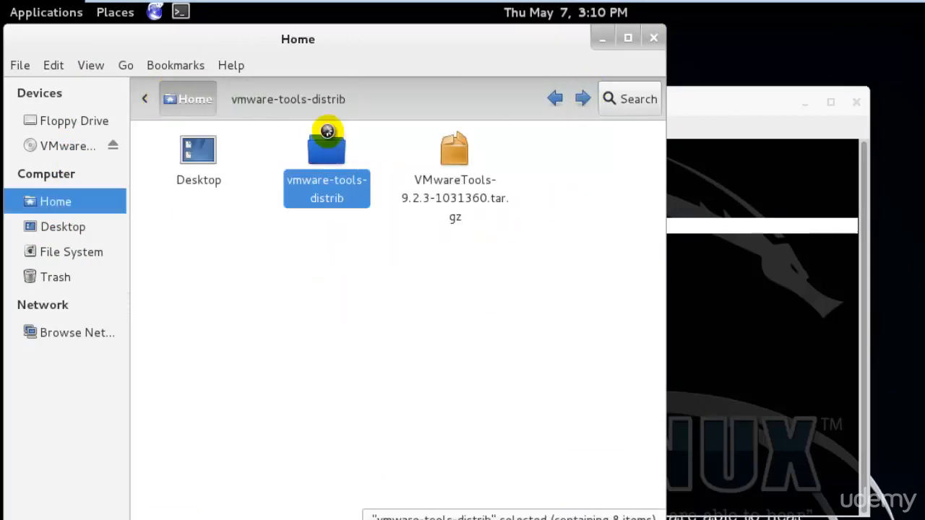
click(654, 38)
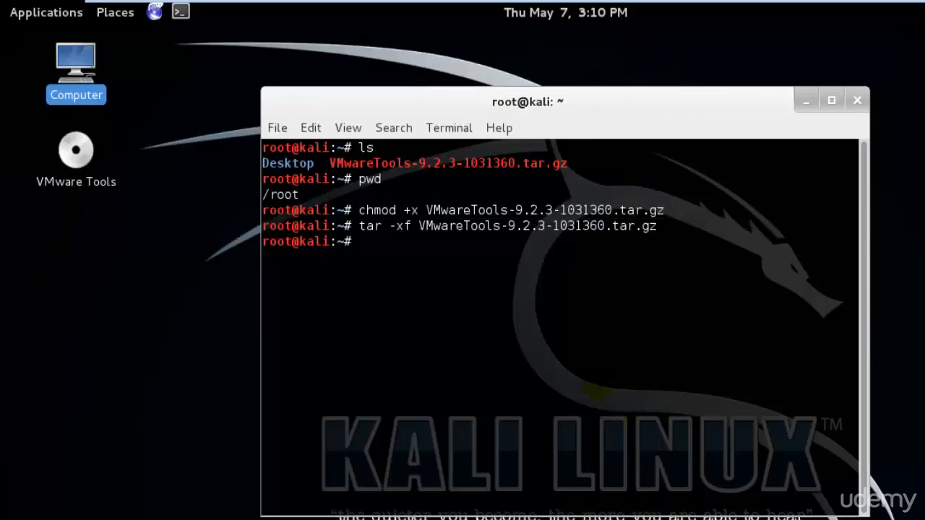
- In the terminal, run ls, cd vmware-tools-distrib/, and ls again to list its contents
text(cd VM)
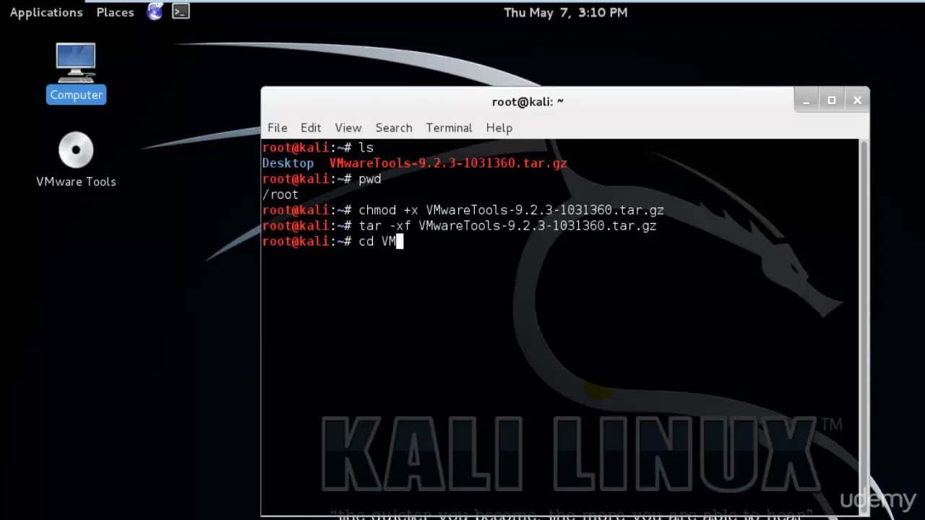
key(BackSpace)
key(BackSpace)
key(BackSpace)
key(BackSpace)
key(BackSpace)
text(ls)
key(Return)
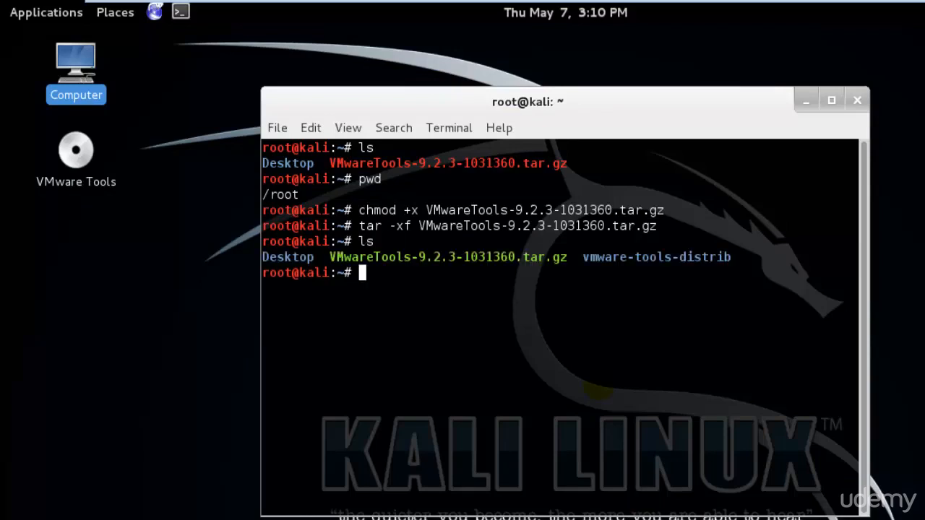
text(cd vm)
key(Tab)
key(Return)
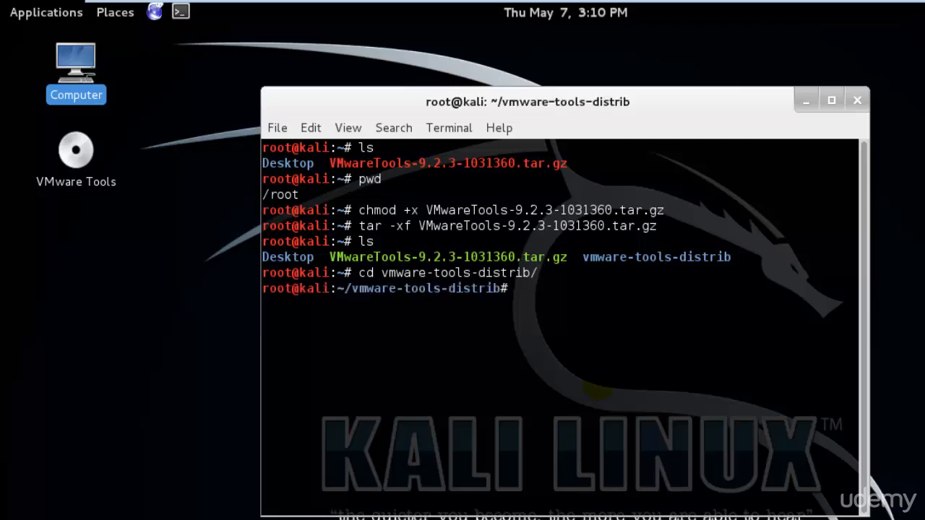
text(ls)
key(Return)
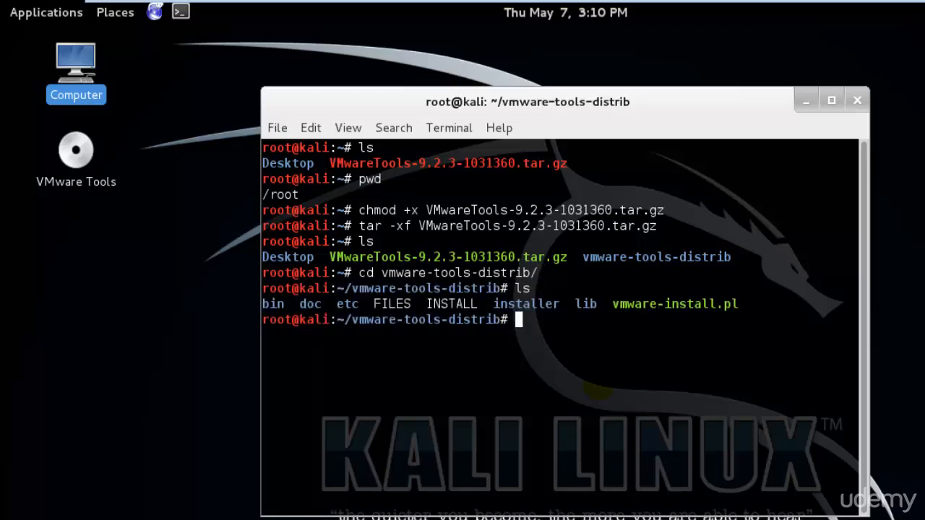
- Locate vmware-install.pl in the vmware-tools-distrib folder, then return to the terminal
double_click(75, 65)
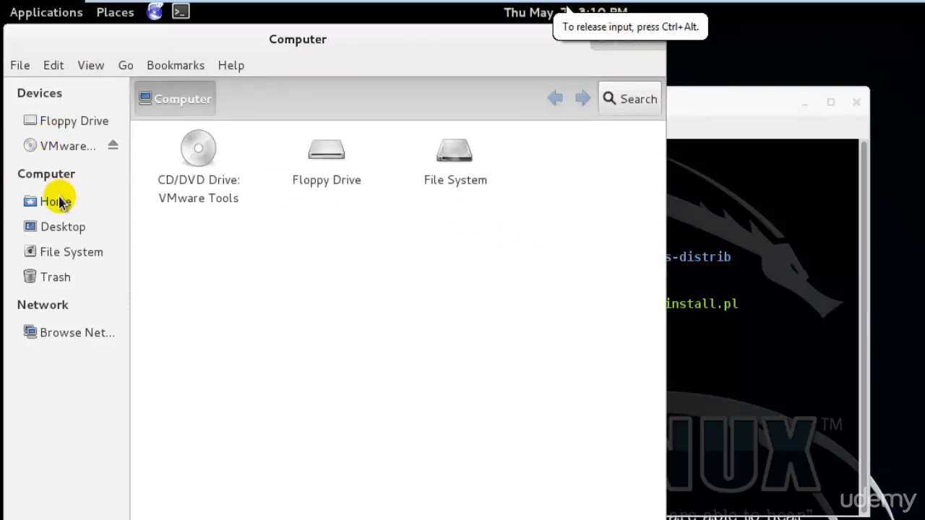
click(61, 202)
double_click(326, 155)
click(583, 229)
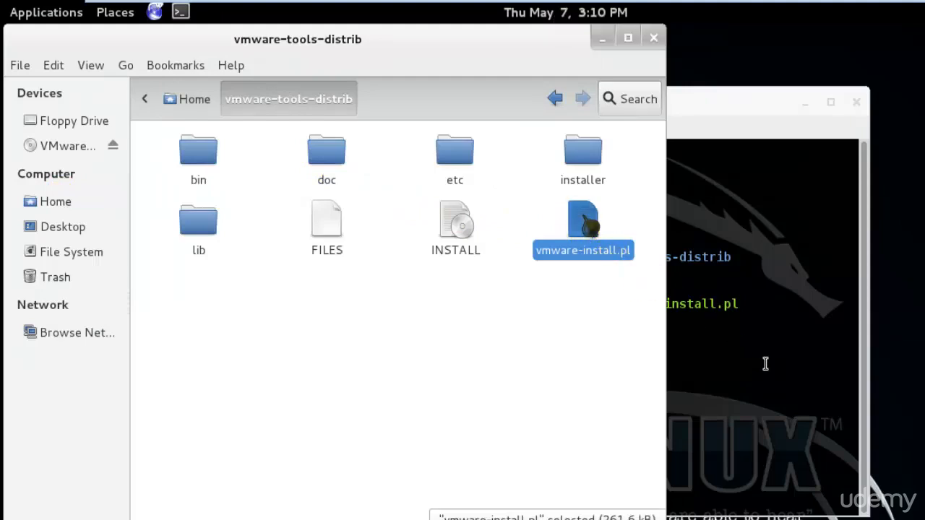
click(793, 340)
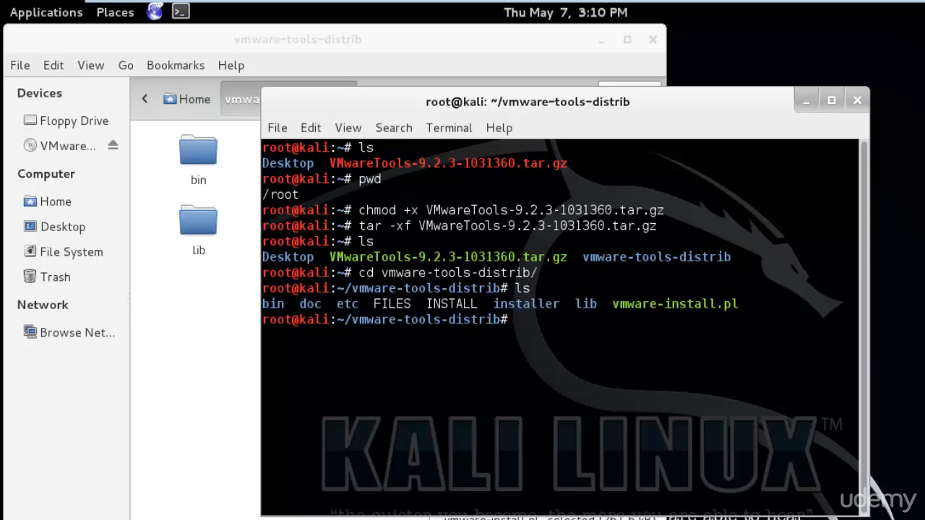
- Launch ./vmware-install.pl and accept the default install, library and documentation paths
text(./)
text(v)
key(Tab)
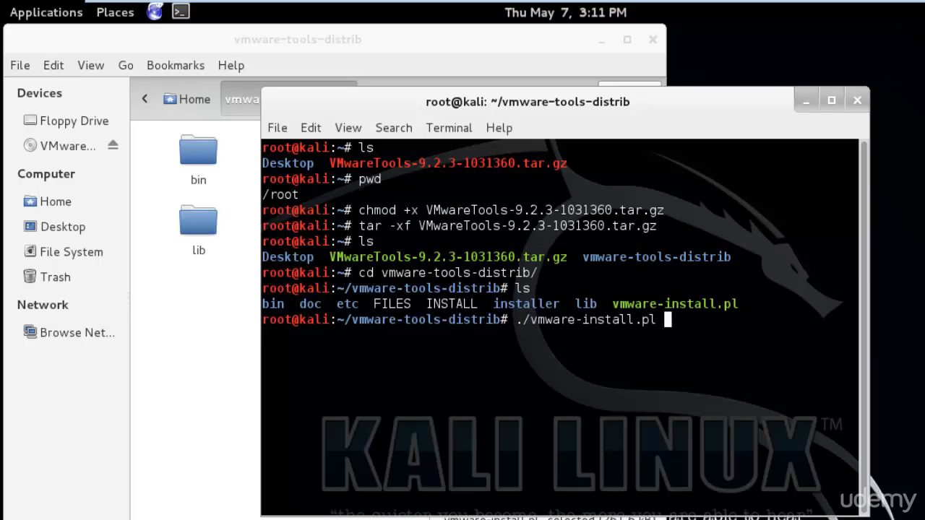
key(Return)
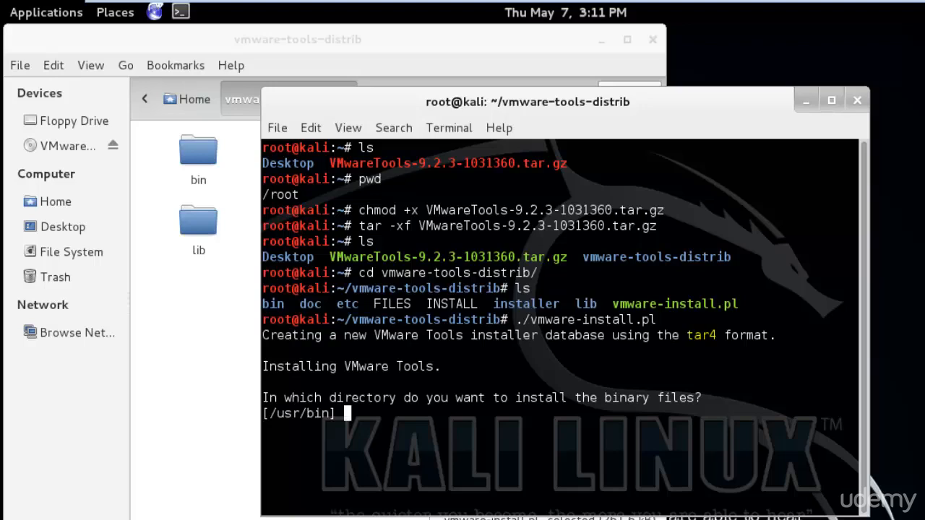
key(Return)
key(Return)
key(Return)
key(Return)
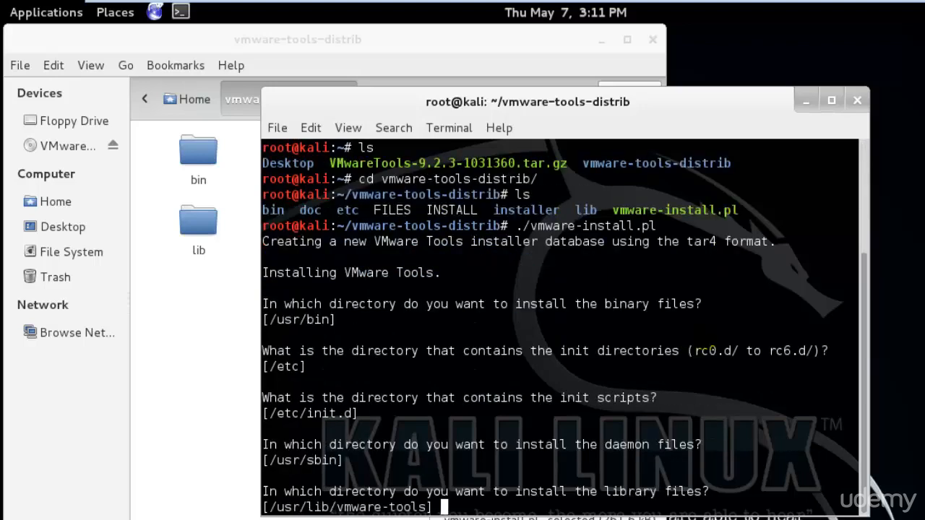
key(Return)
key(Return)
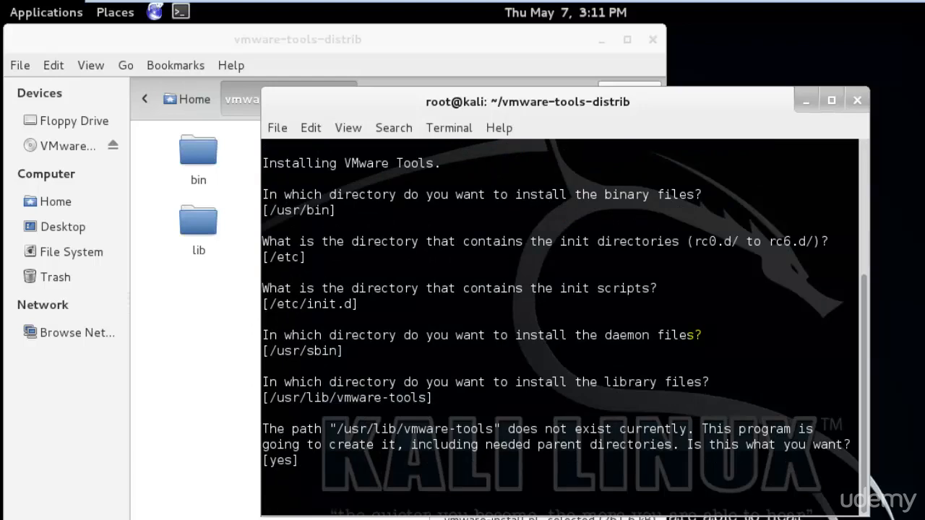
key(Return)
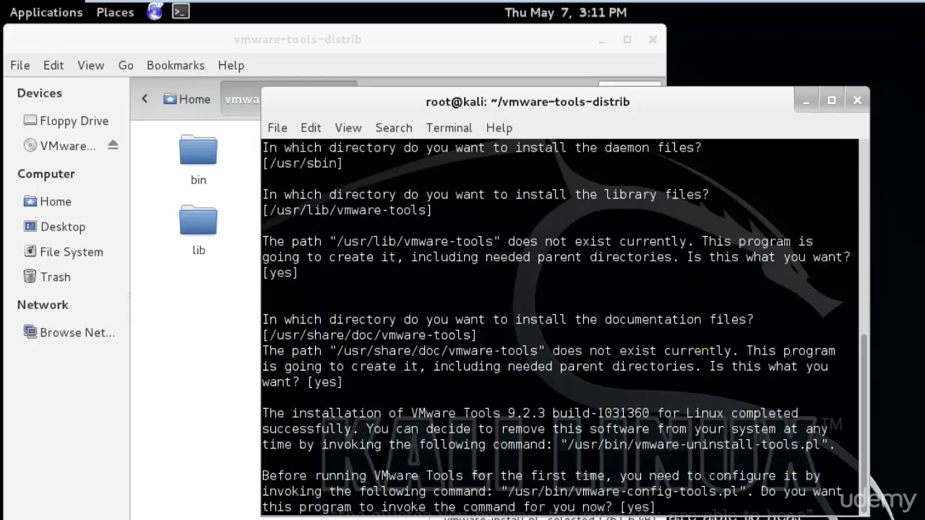
key(Return)
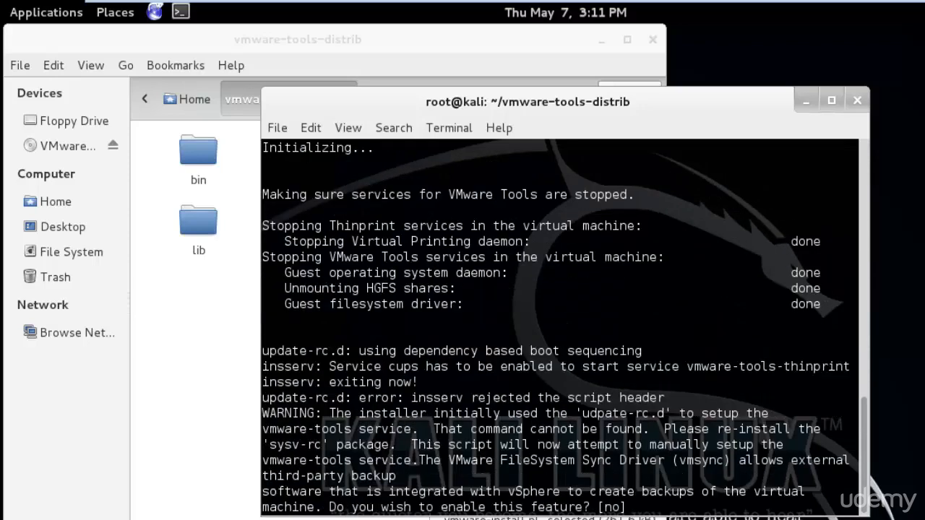
- Accept the configuration defaults, answering 'no' to searching for kernel headers, until setup completes
key(Return)
key(Return)
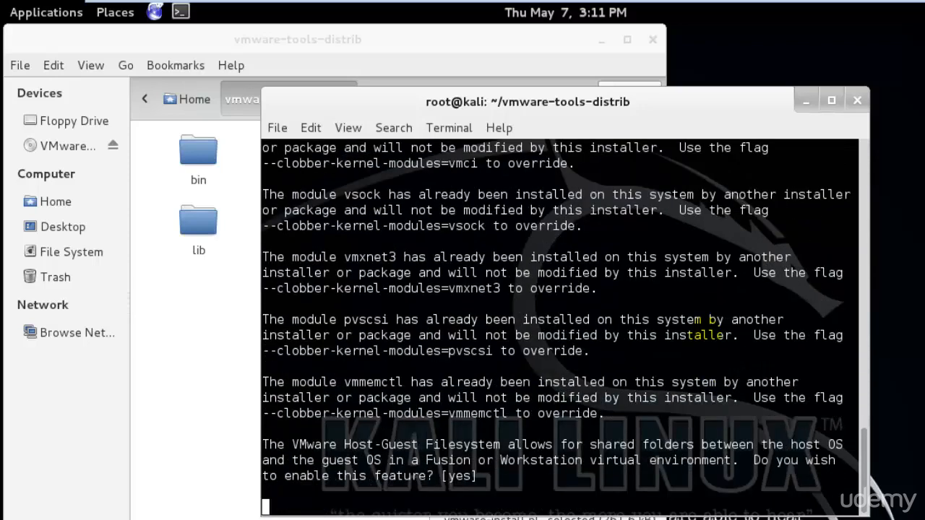
key(Return)
key(Return)
key(Return)
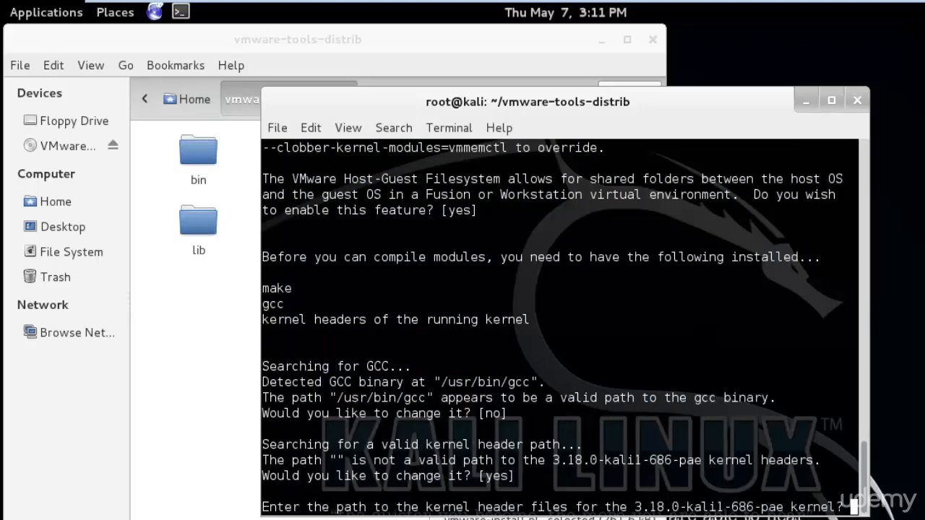
key(Return)
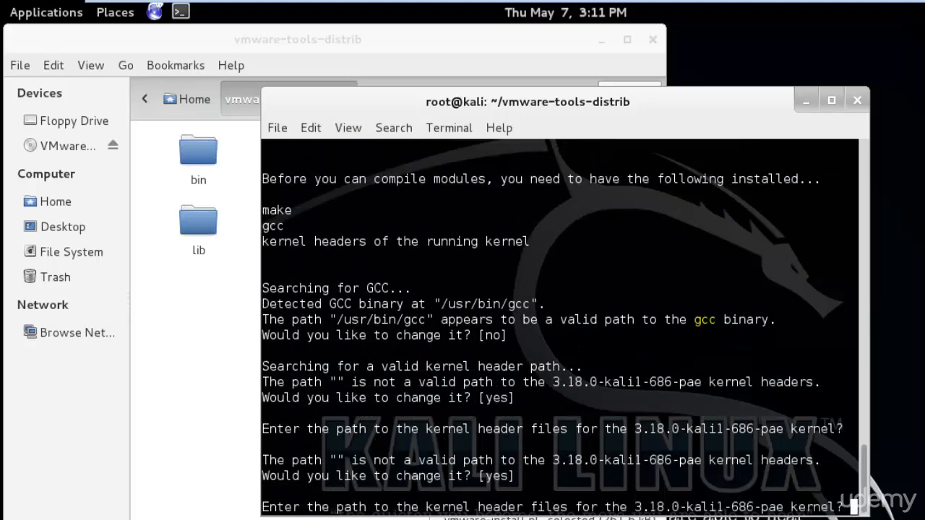
key(Return)
key(Return)
key(Return)
key(Return)
key(Return)
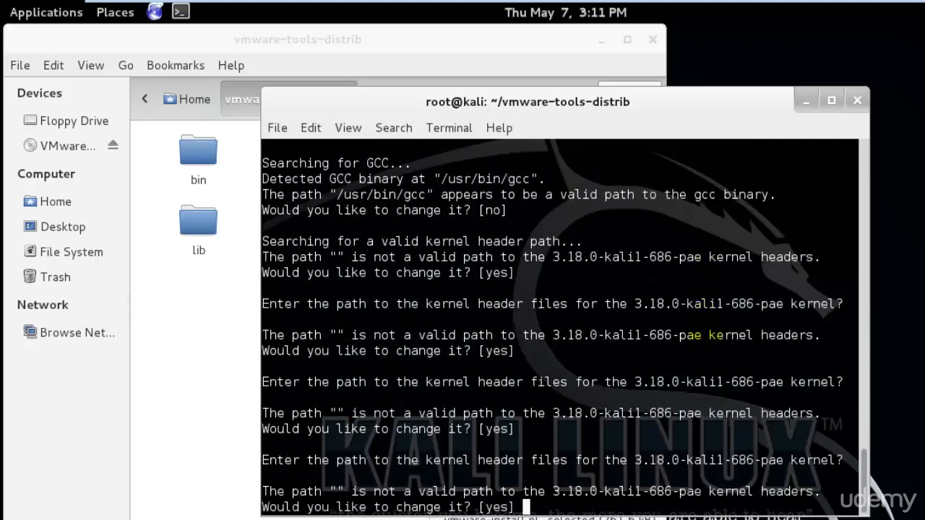
key(Return)
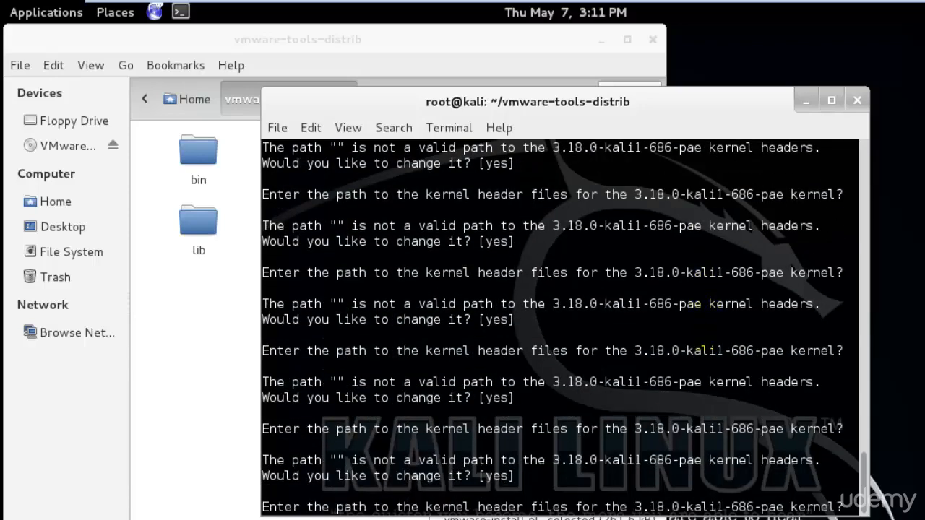
key(Return)
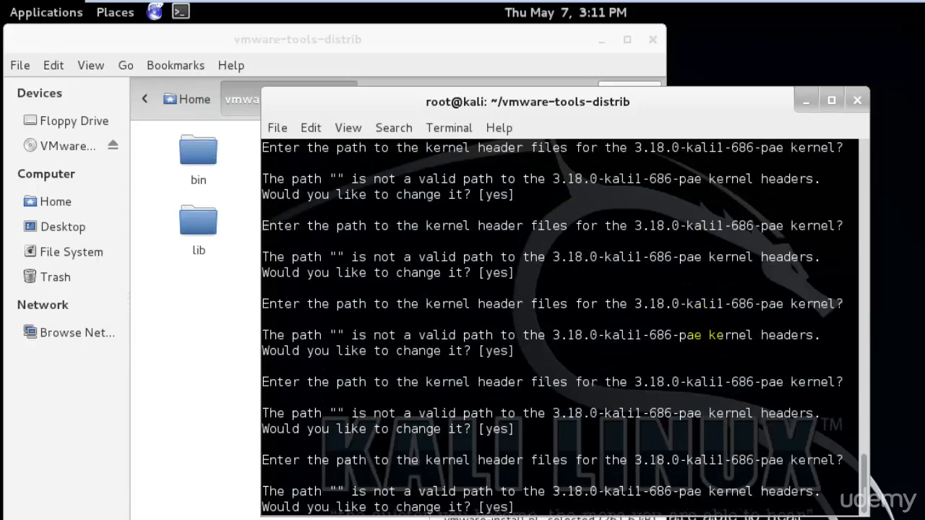
text(no)
key(Return)
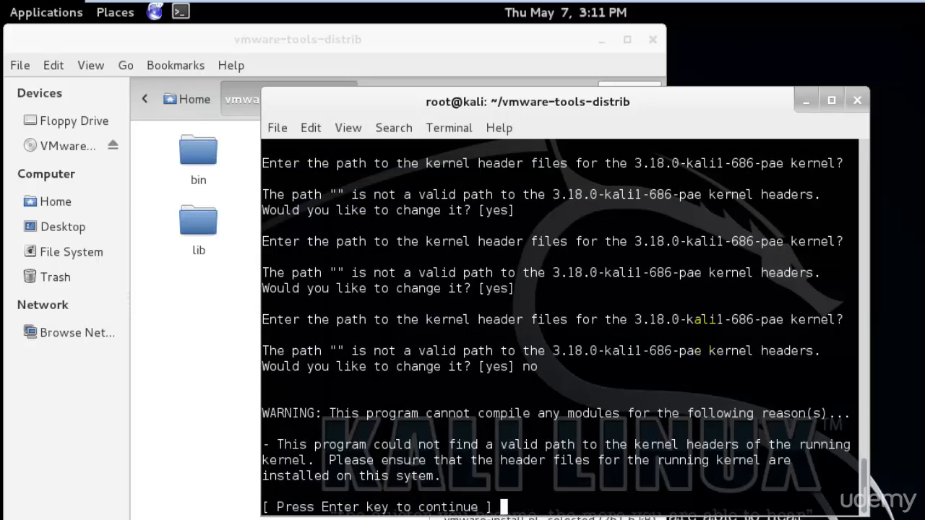
key(Return)
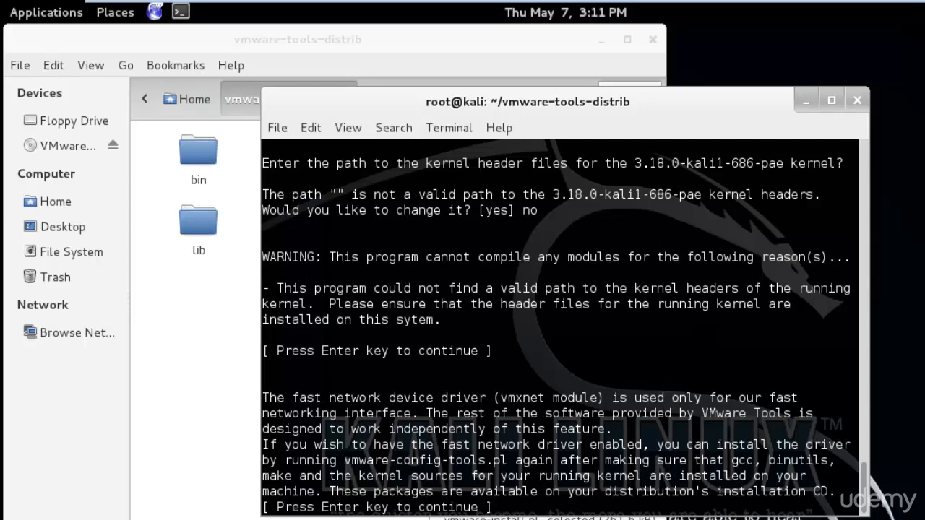
key(Return)
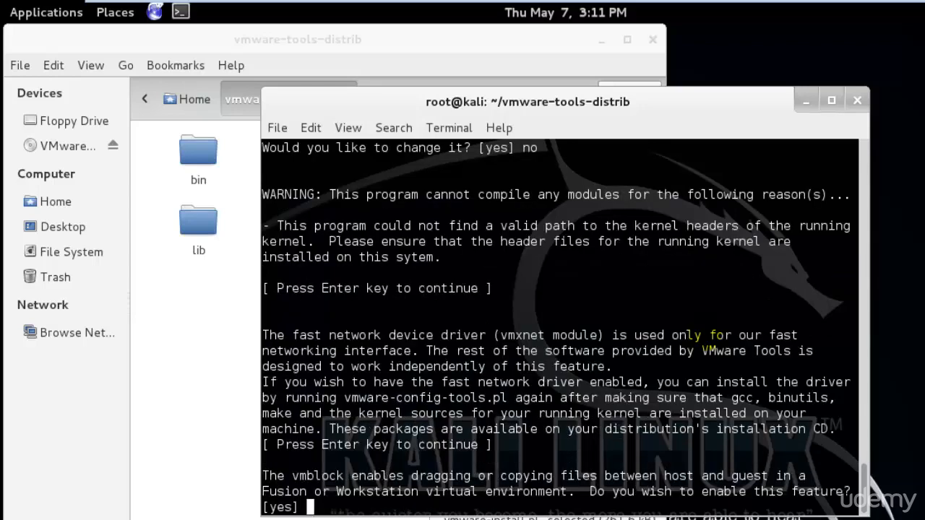
key(Return)
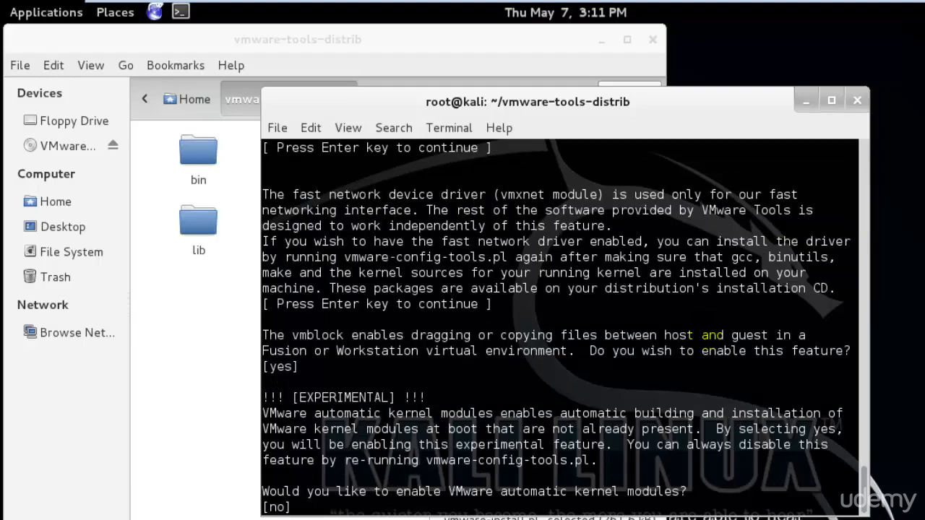
key(Return)
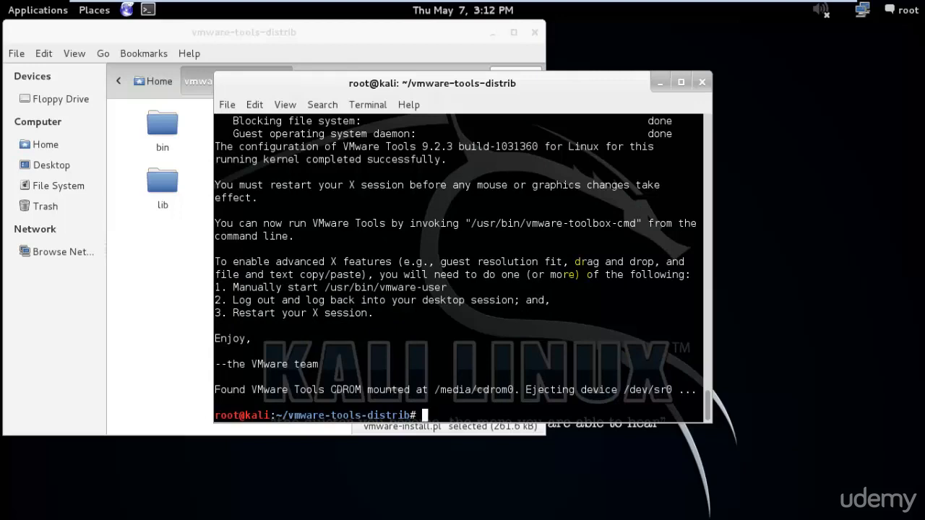
- Exit the terminal and delete the vmware-tools-distrib folder and VMwareTools archive from Home
text(xit)
key(Return)
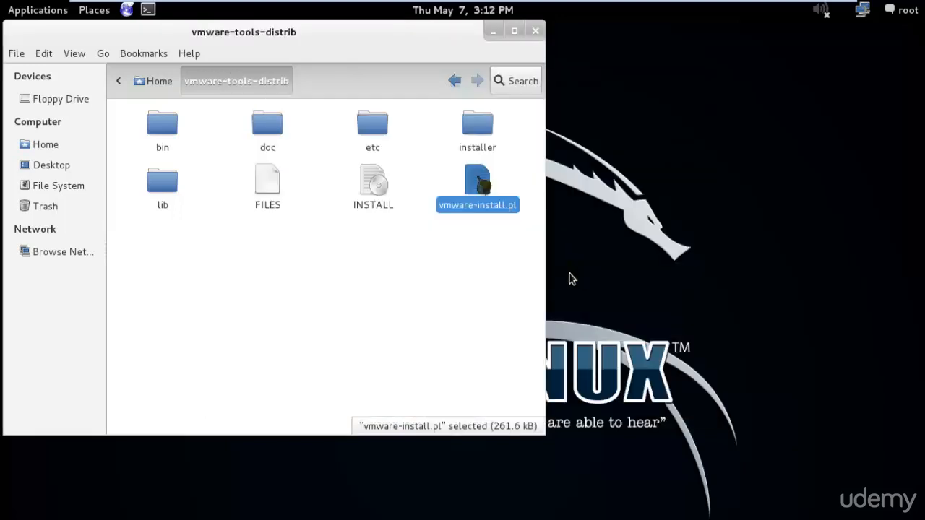
drag(434, 42, 499, 61)
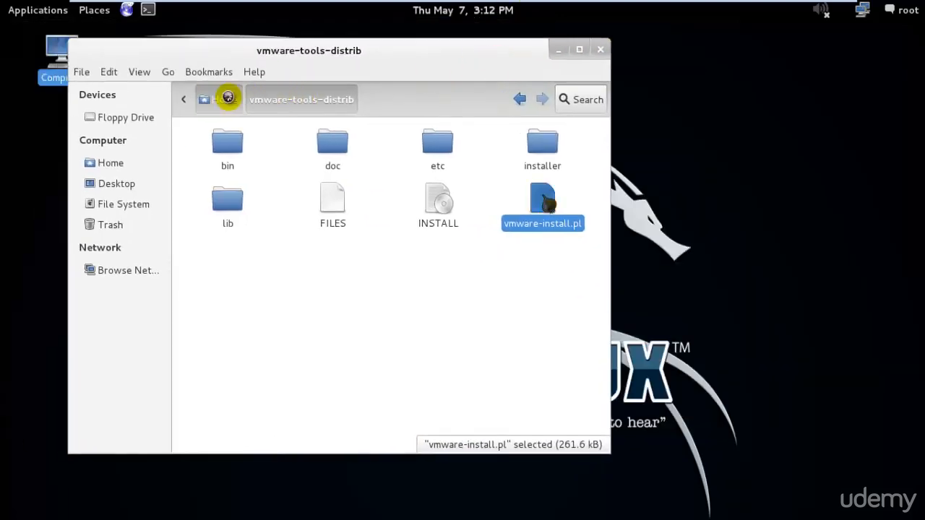
click(223, 98)
drag(481, 258, 341, 149)
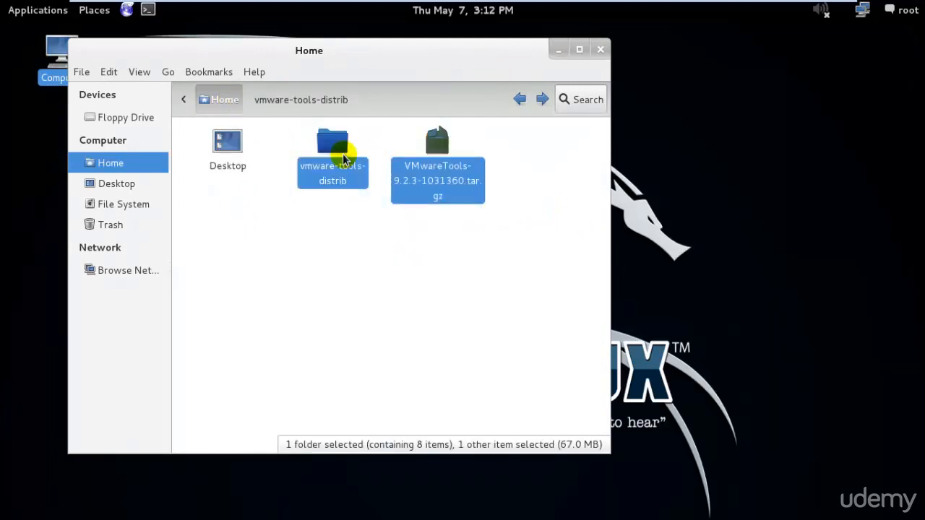
key(Delete)
click(600, 49)
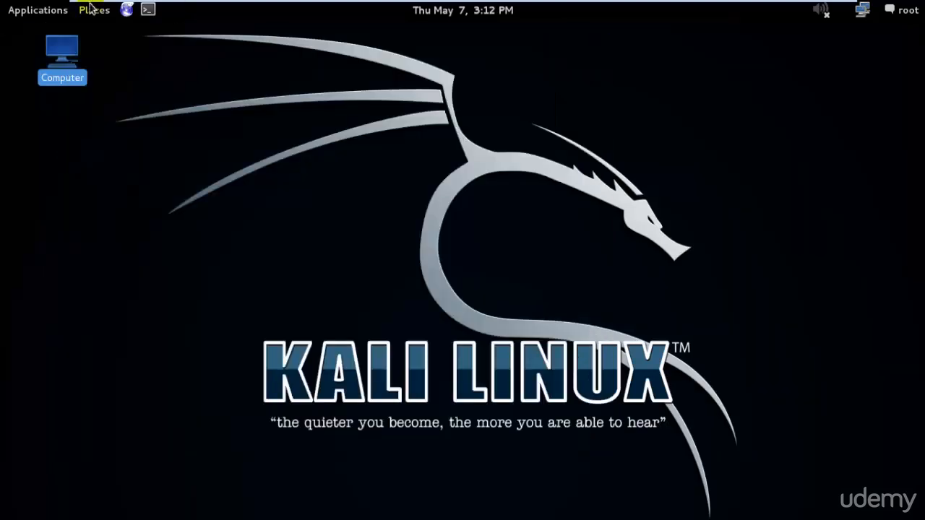
- Run reboot in a new terminal to restart Kali
click(150, 8)
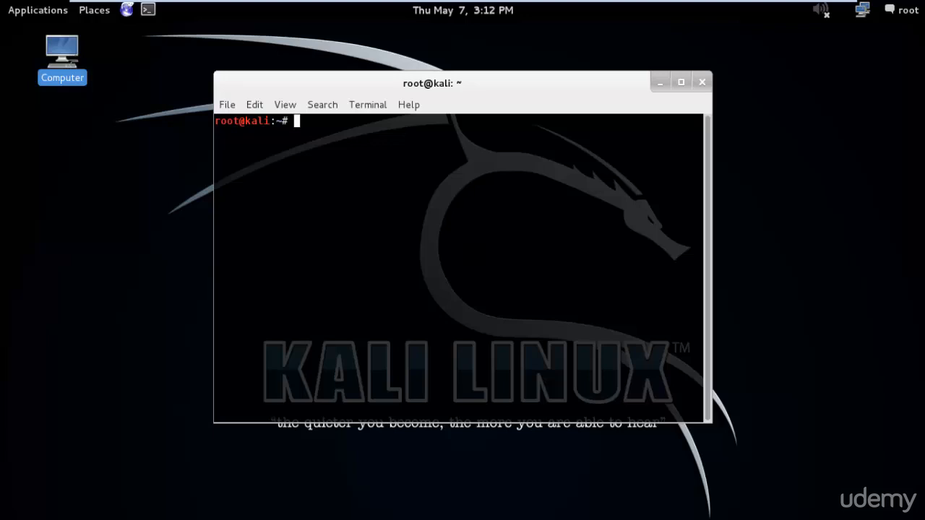
text(reboot)
key(Return)
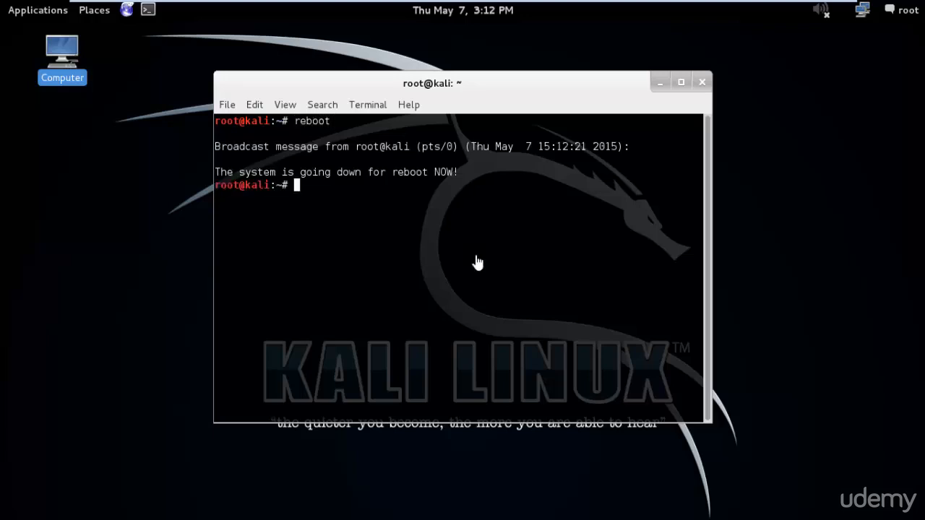
- Return to the windowed view and boot the normal Kali entry from the GRUB menu
mouse_move(764, 4)
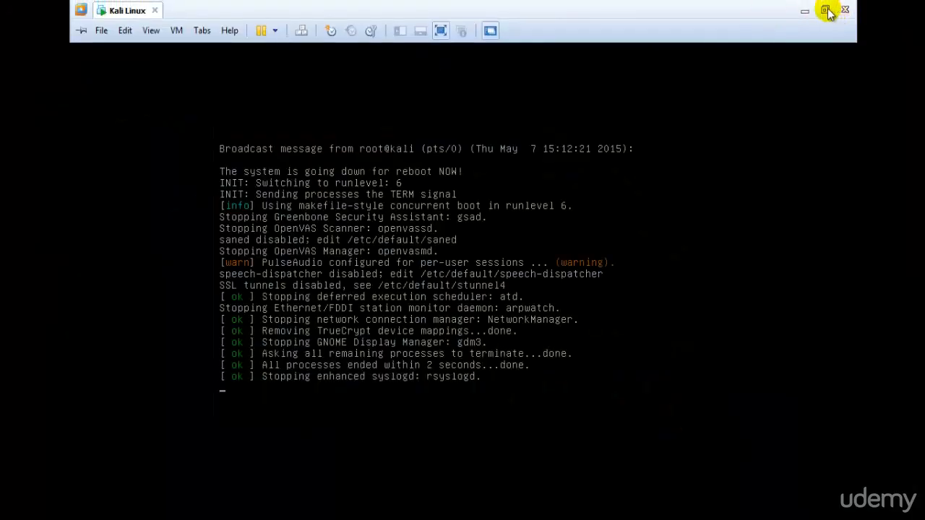
click(826, 10)
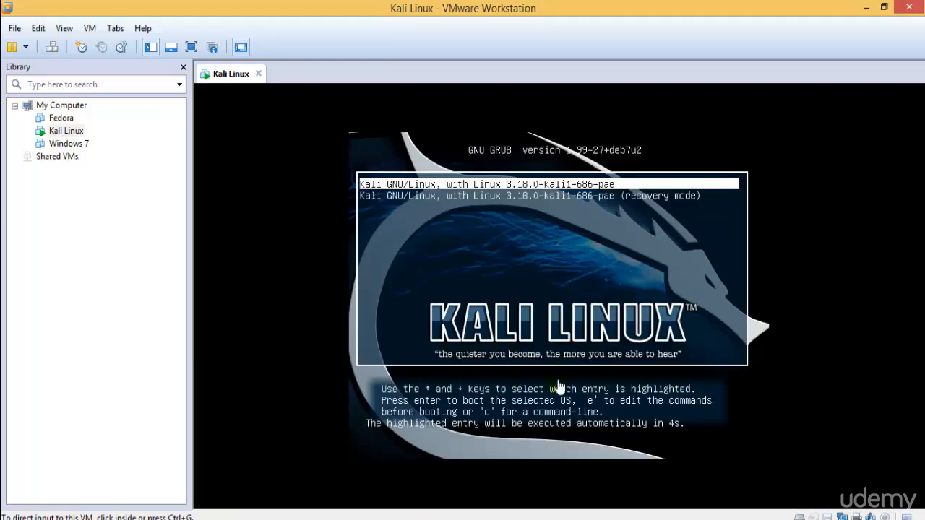
click(596, 250)
key(Down)
key(Up)
key(Return)
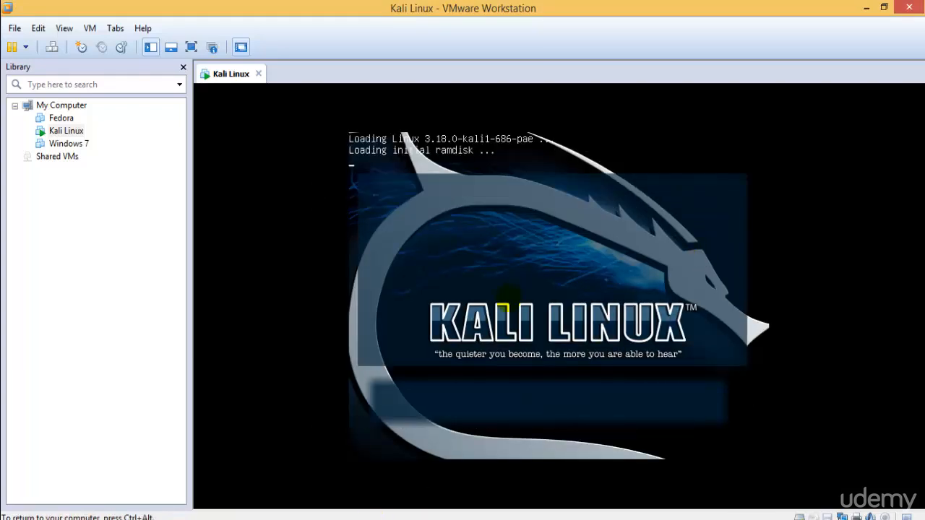